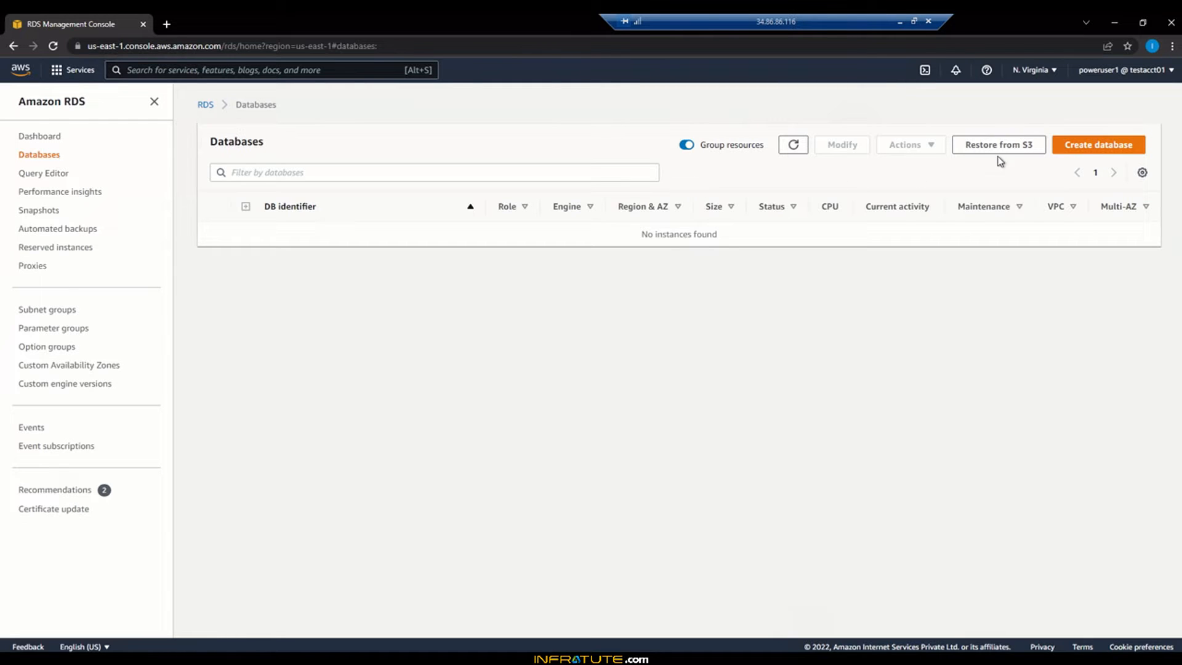
Step: Start creating a database with the standard method, choosing the PostgreSQL engine and version PostgreSQL 12.10-R1
click(1093, 149)
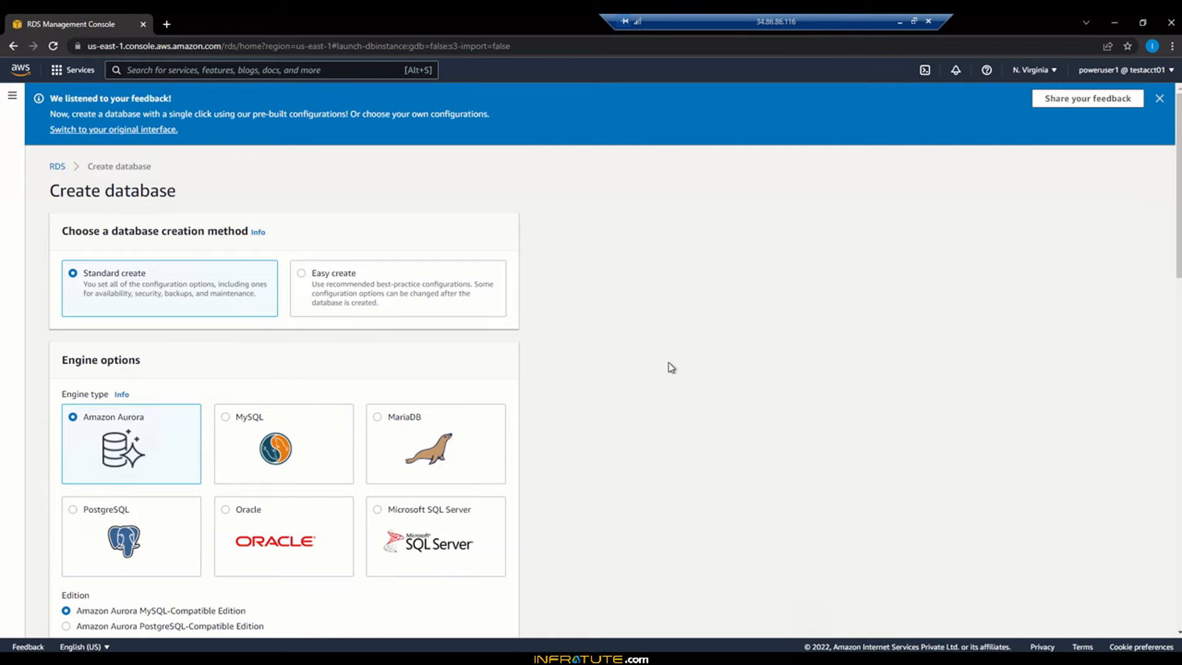
scroll(596, 376, down, 2)
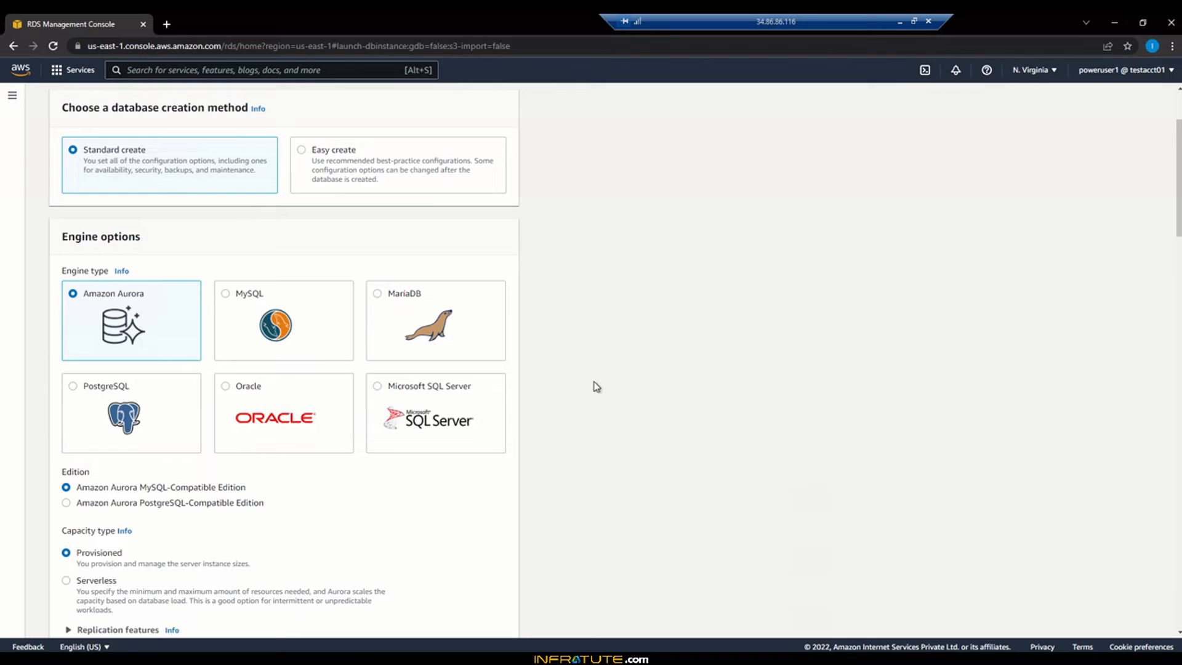
scroll(596, 387, down, 3)
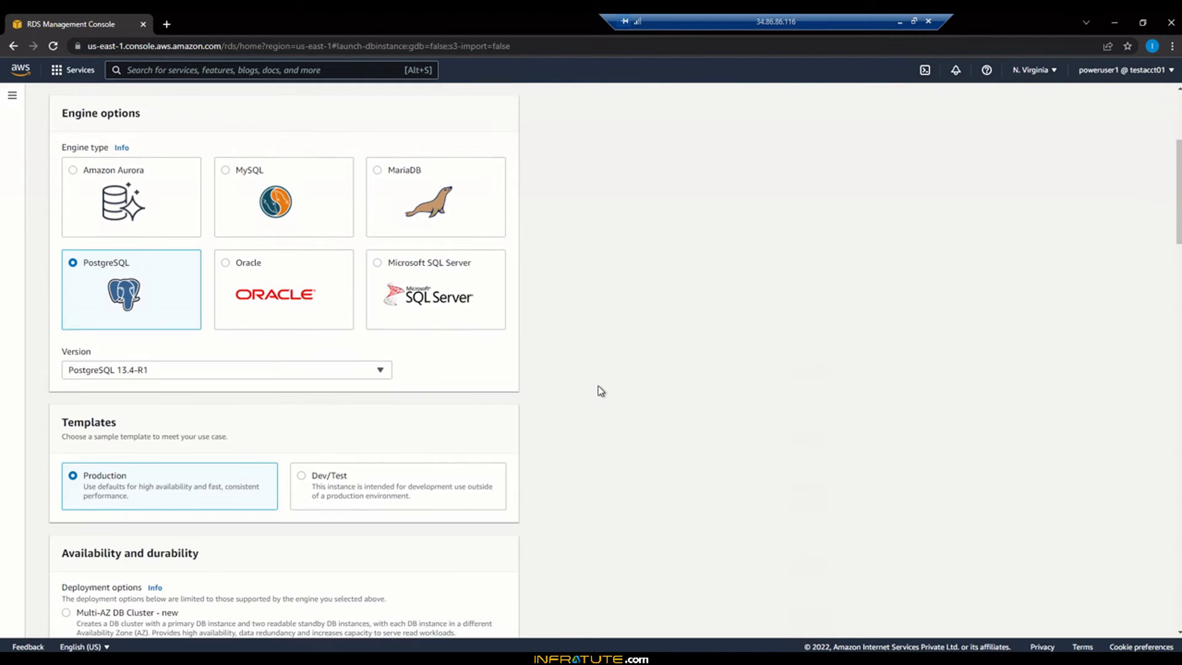
click(222, 311)
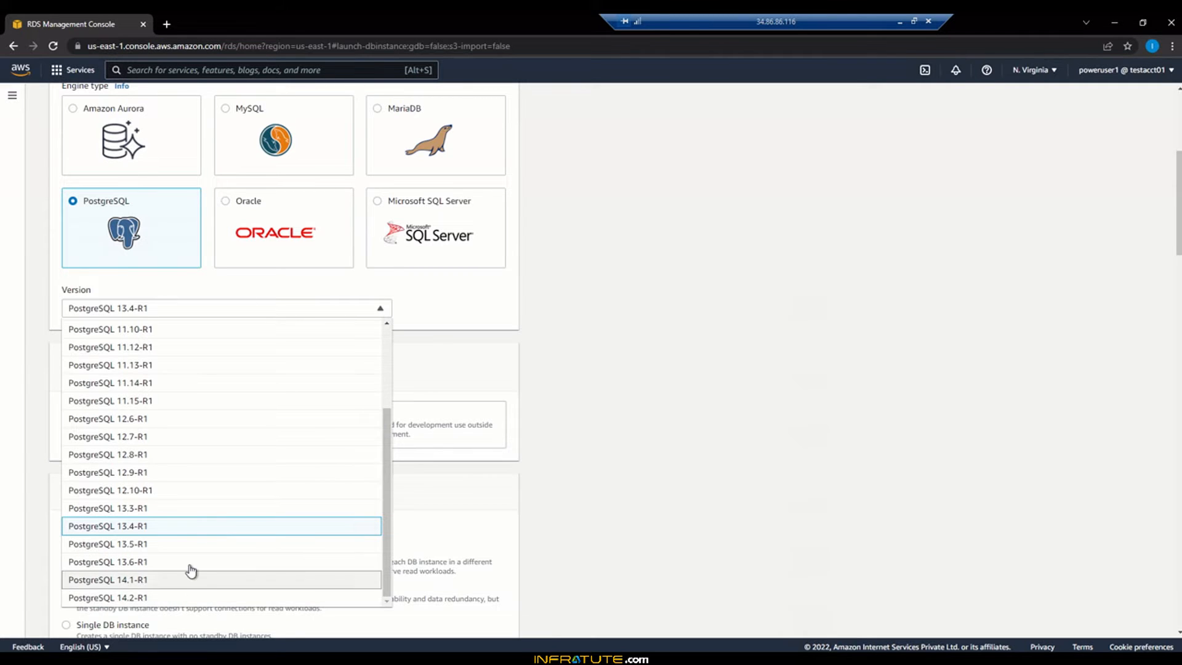
click(160, 497)
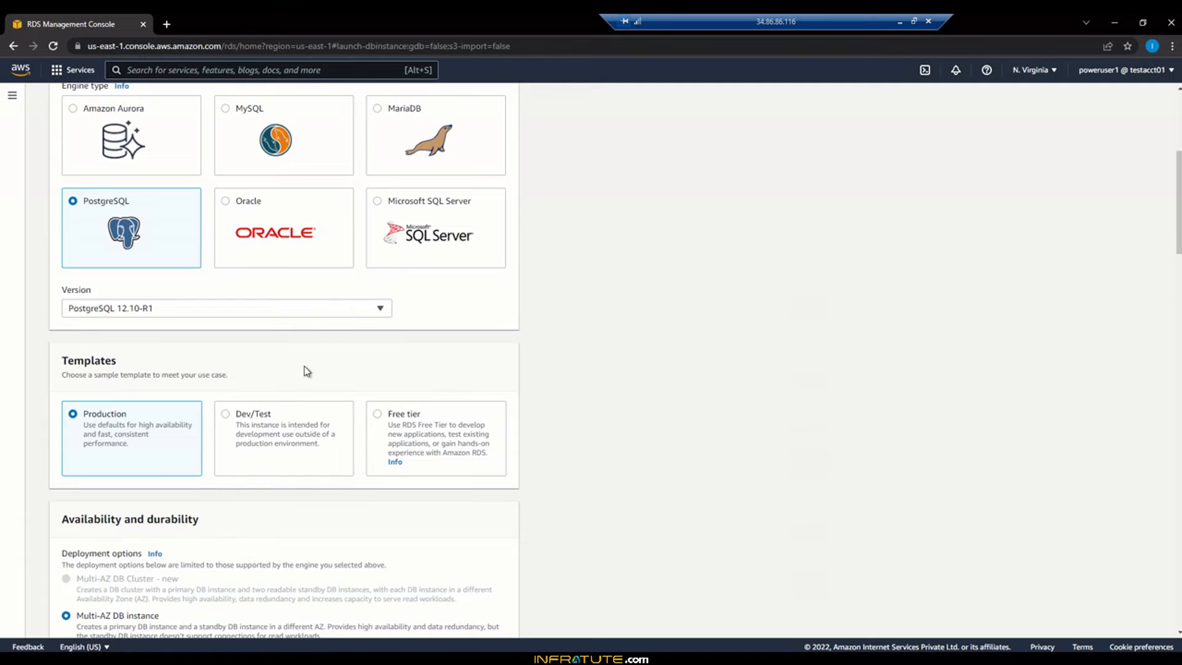
Step: Try PostgreSQL 14.2-R1 as the engine version and switch back to PostgreSQL 12.10-R1
click(358, 314)
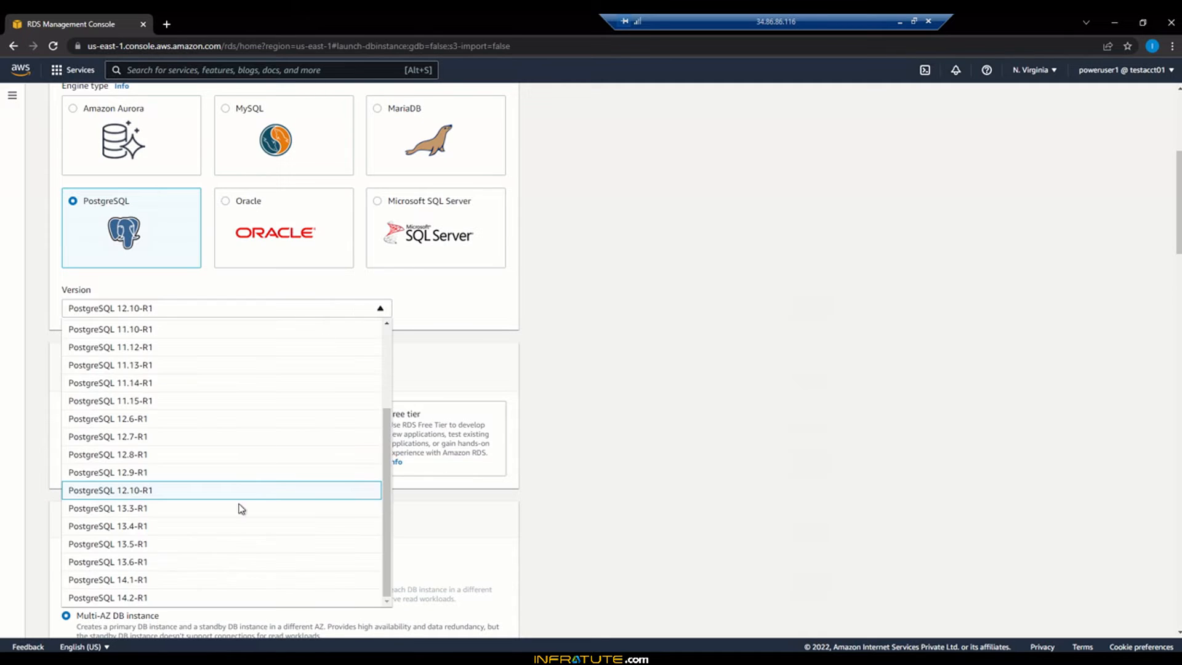
click(202, 597)
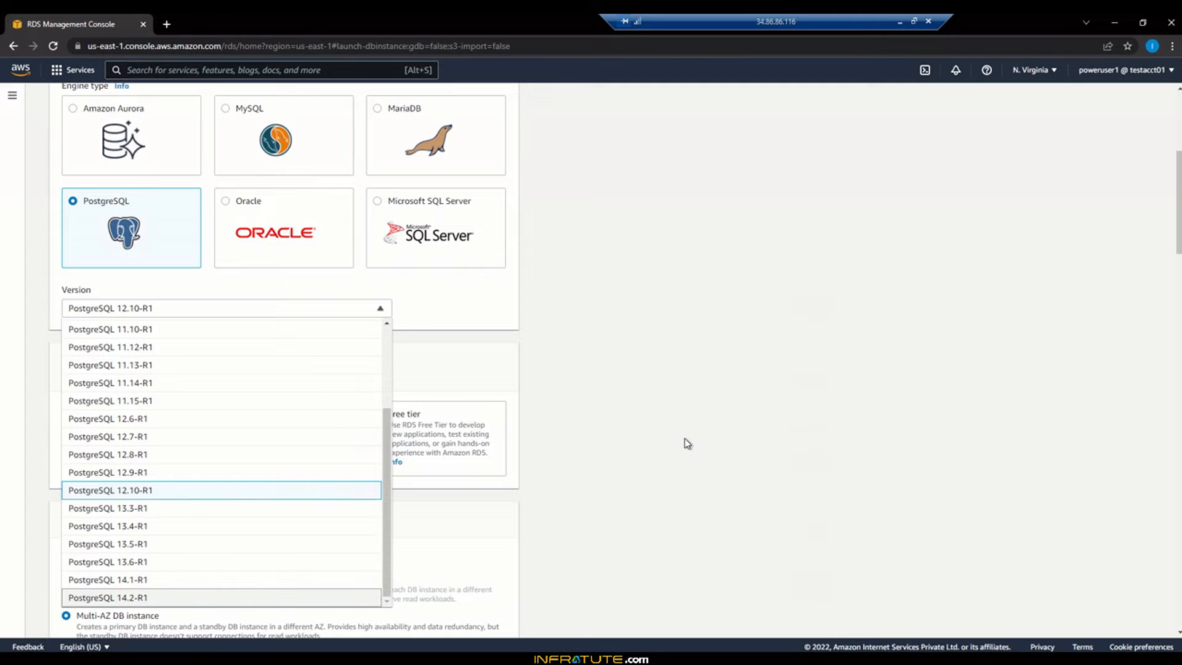
click(323, 310)
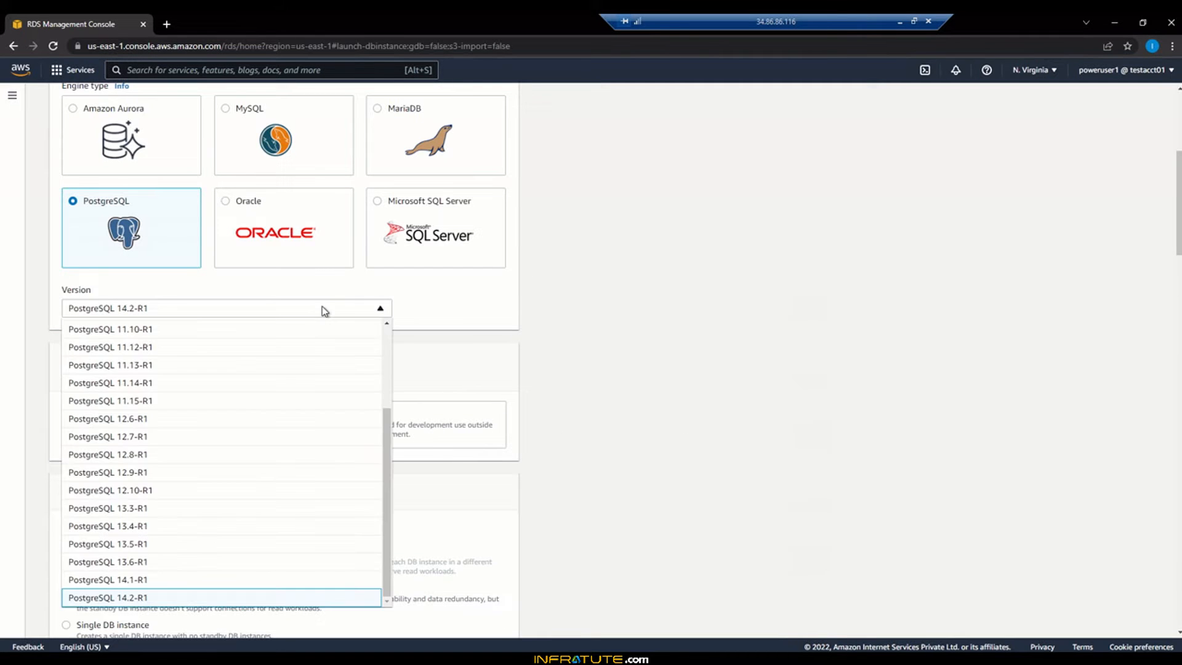
click(218, 491)
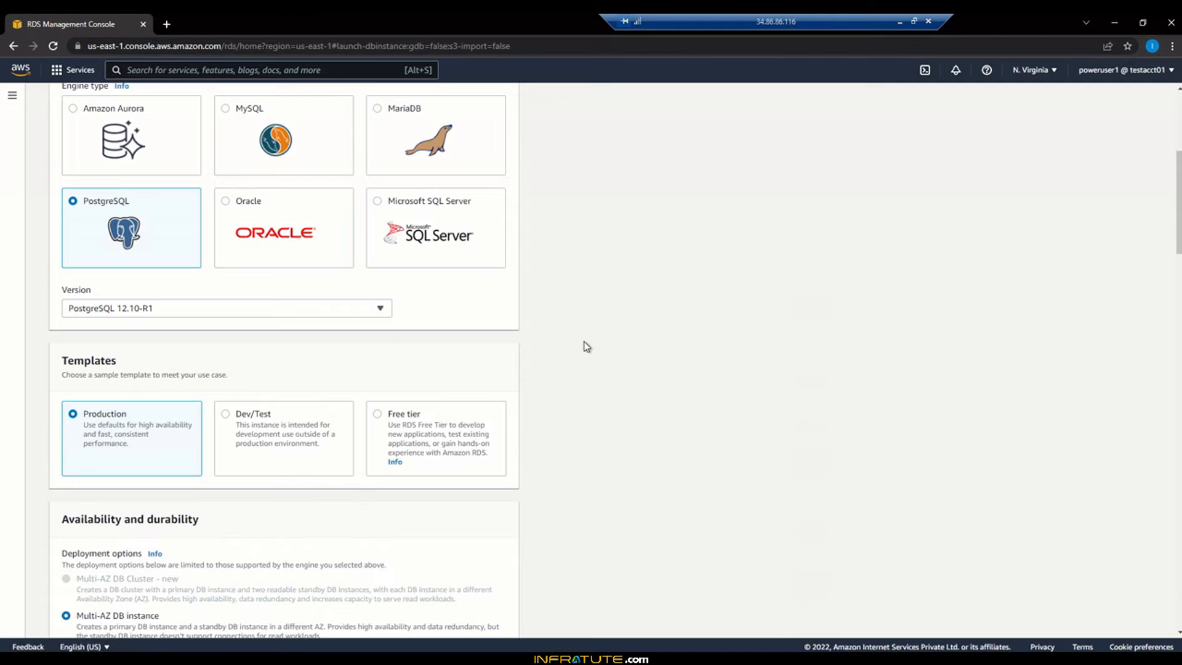
Step: Choose the Free tier template for the database, comparing its deployment options with those of the Production template
scroll(586, 347, down, 1)
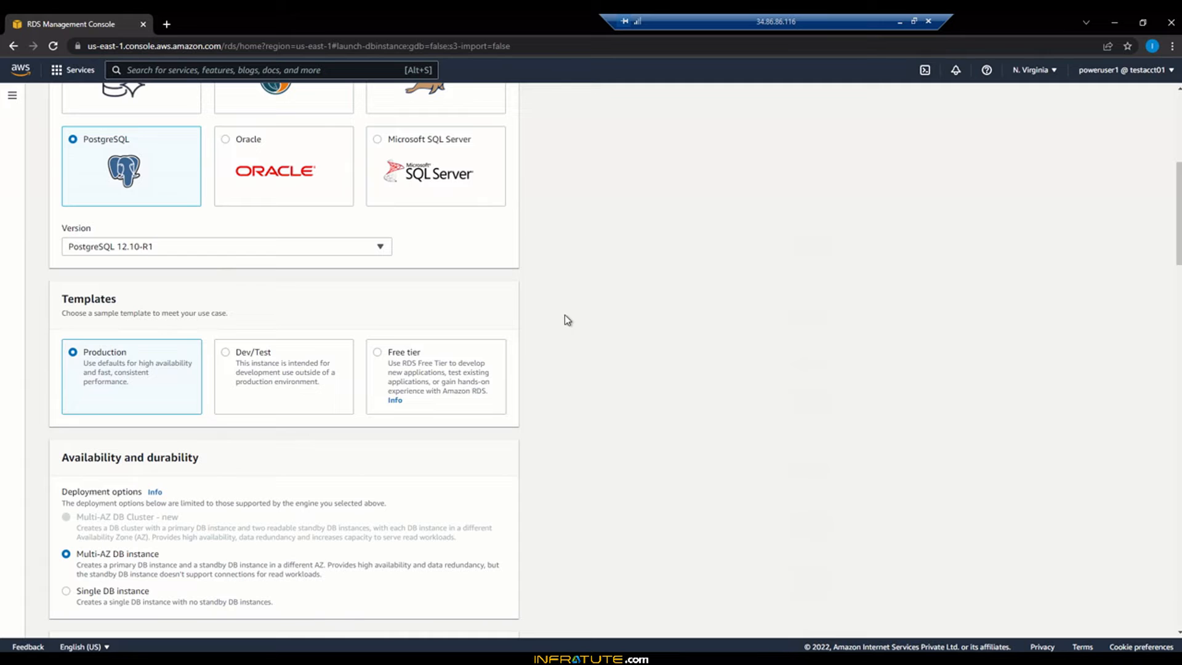
scroll(565, 315, down, 2)
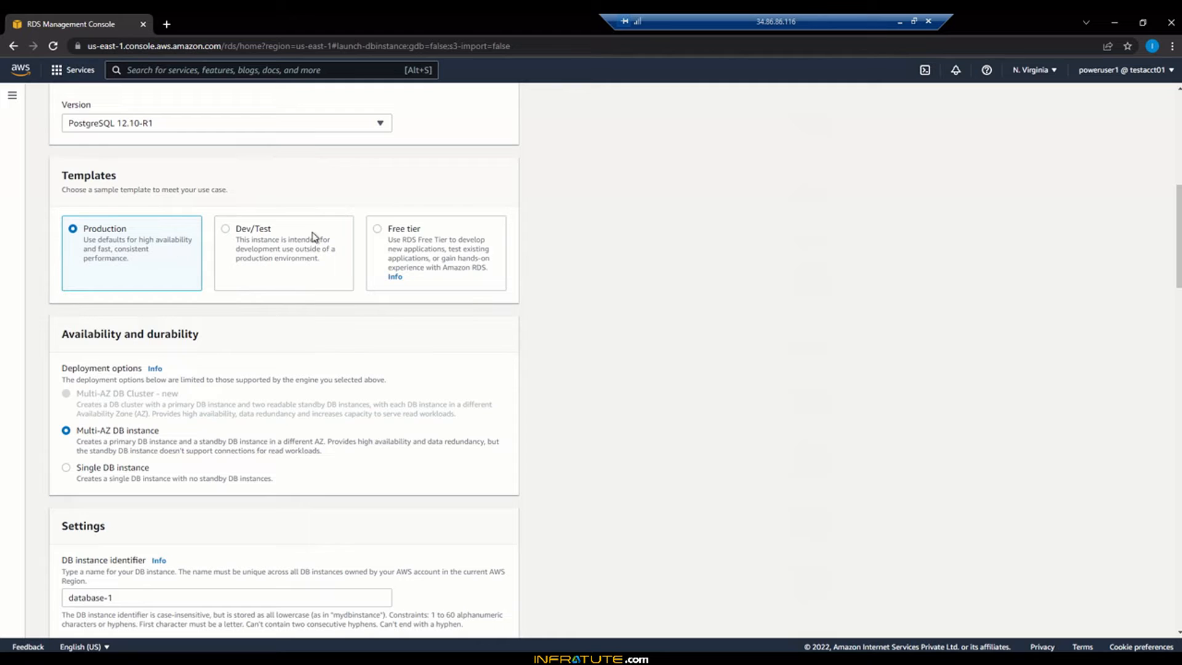
click(378, 233)
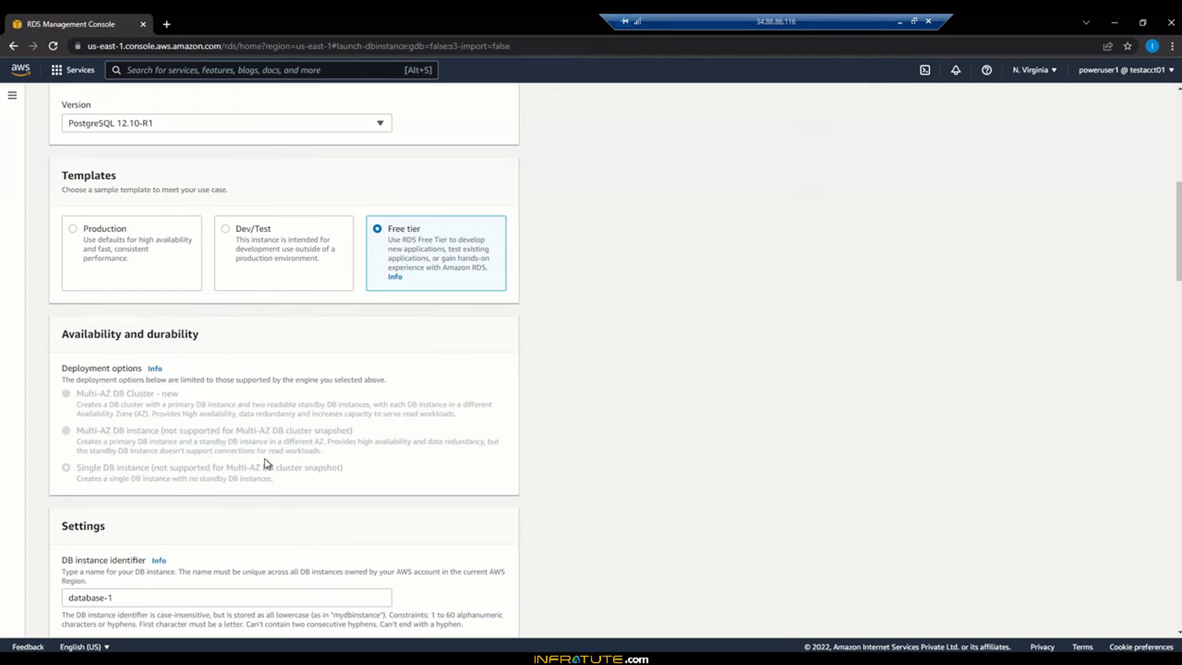
click(74, 231)
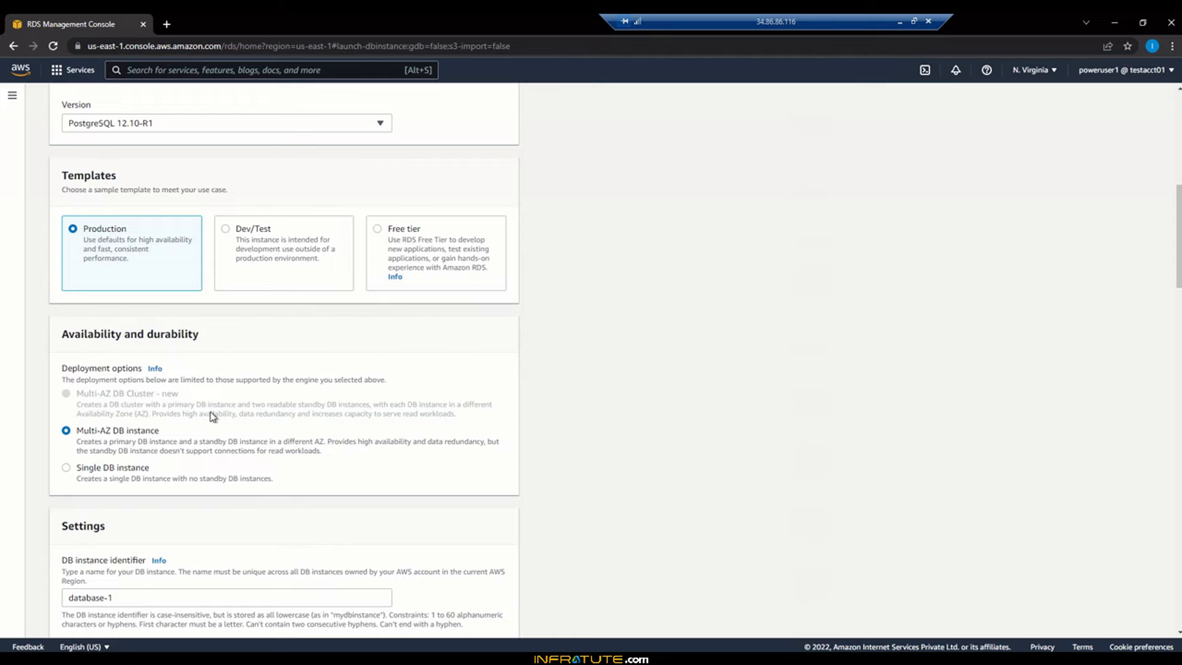
click(377, 230)
Step: Switch to the Notepad credential notes and replace the UN entry with the master username postgres
scroll(591, 336, down, 4)
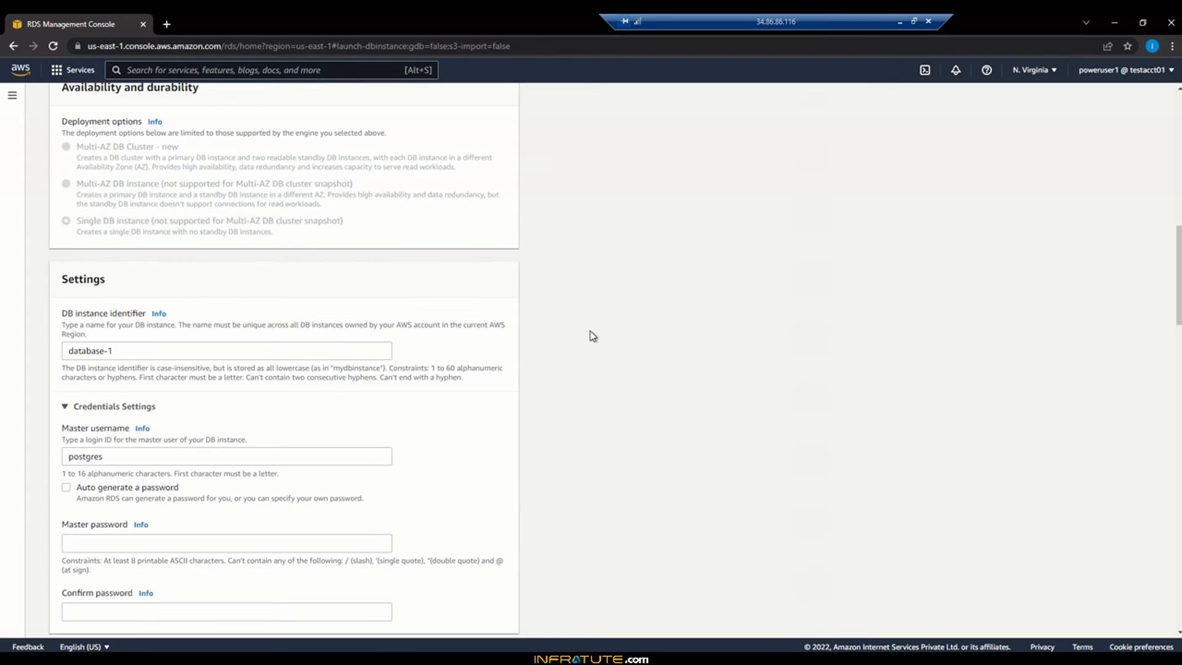
scroll(591, 336, down, 1)
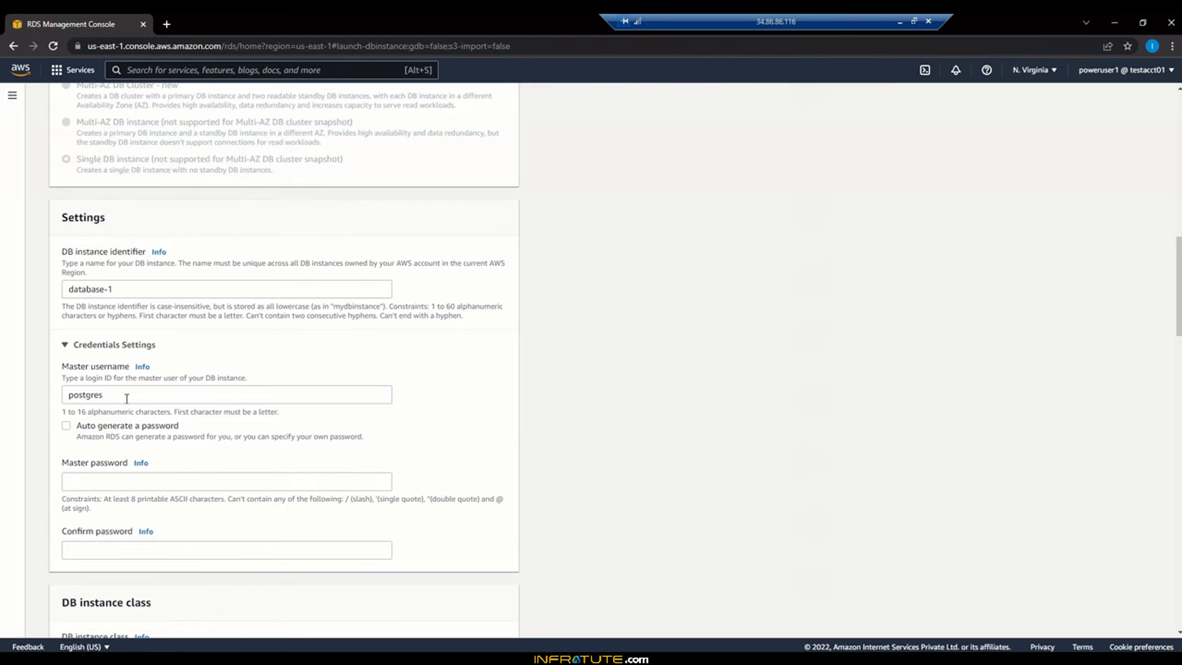
key(alt+Tab)
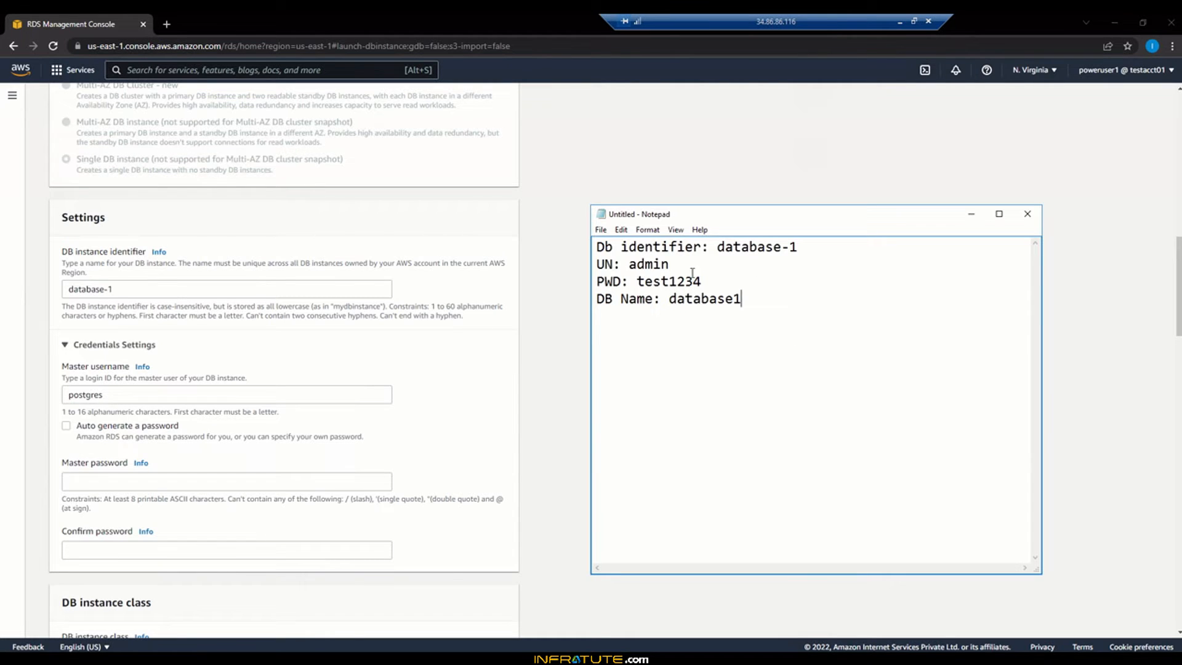
double_click(645, 265)
text(postgres)
Step: Enter and confirm the master password in the credentials settings, checking it against the Notepad notes
click(132, 479)
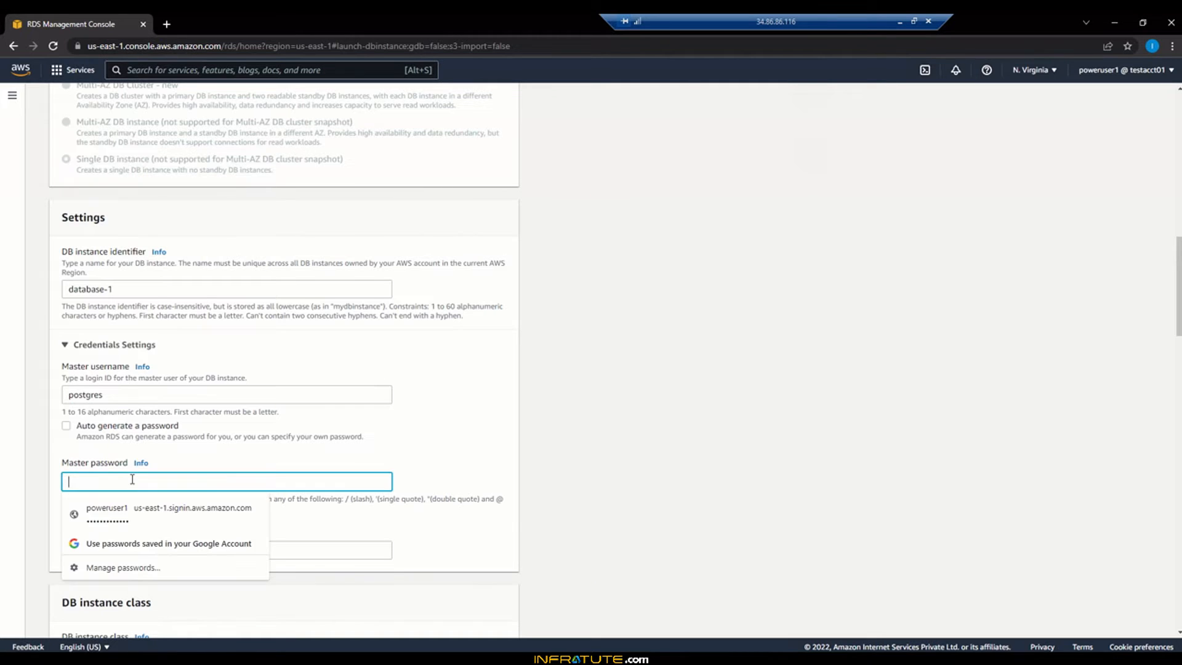
text(••••••••)
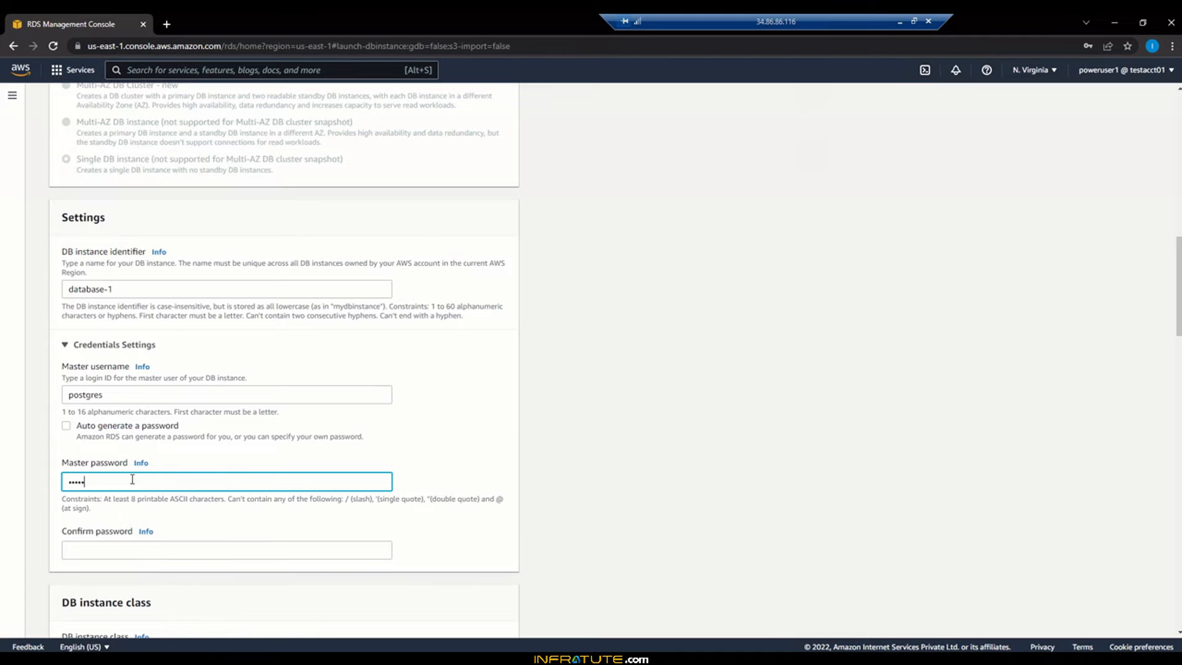
key(Tab)
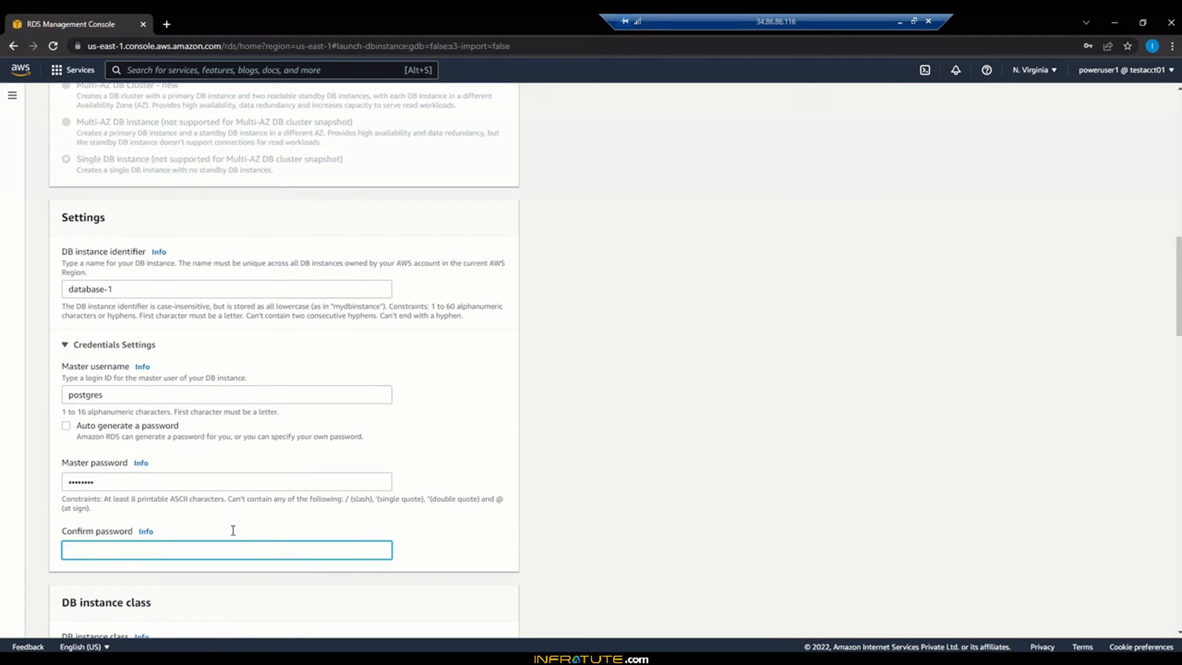
text(••••••••)
key(alt+Tab)
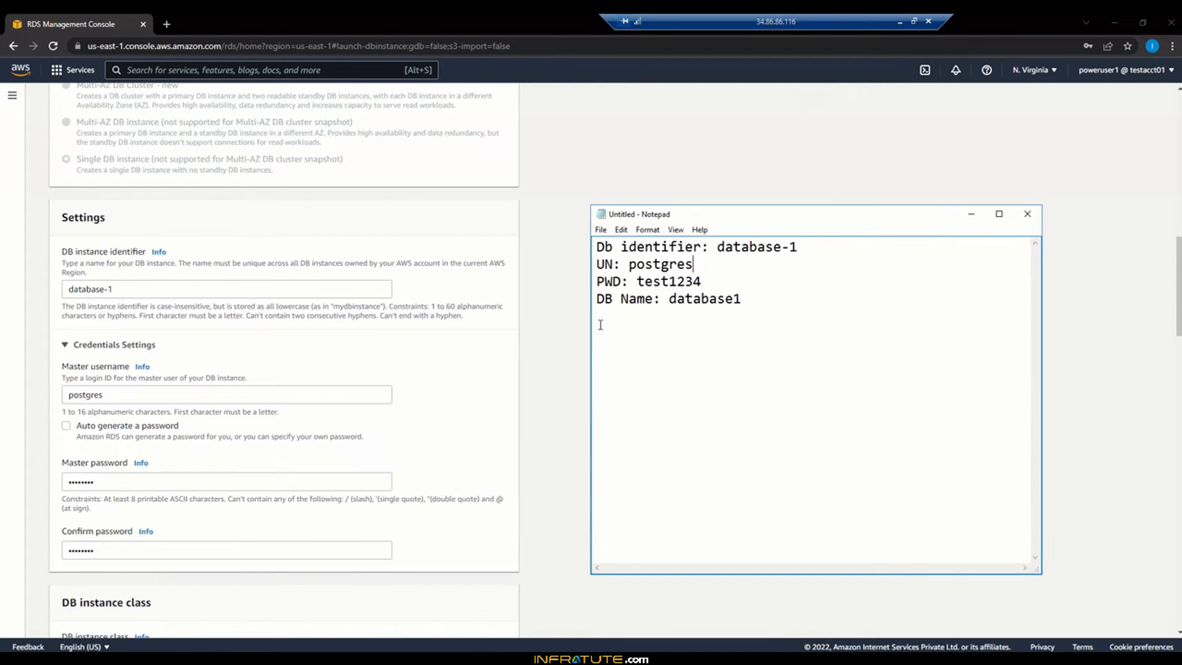
key(alt+Tab)
Step: Disable storage autoscaling in the instance's storage settings
scroll(553, 342, down, 6)
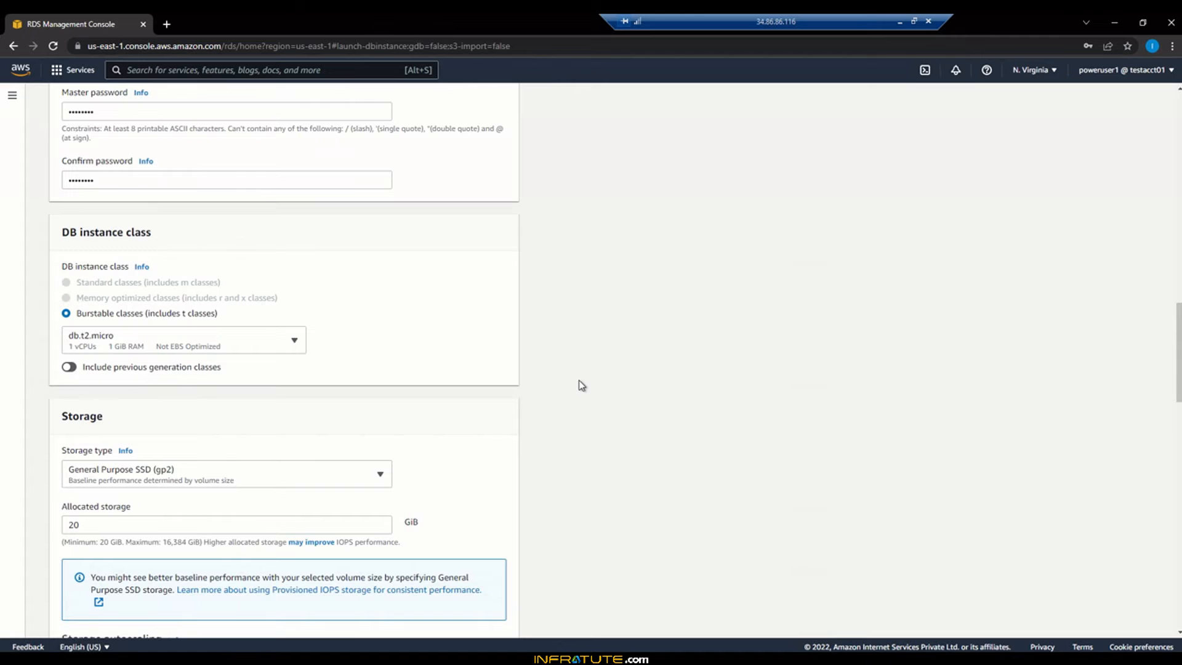
scroll(581, 385, down, 2)
scroll(582, 386, down, 1)
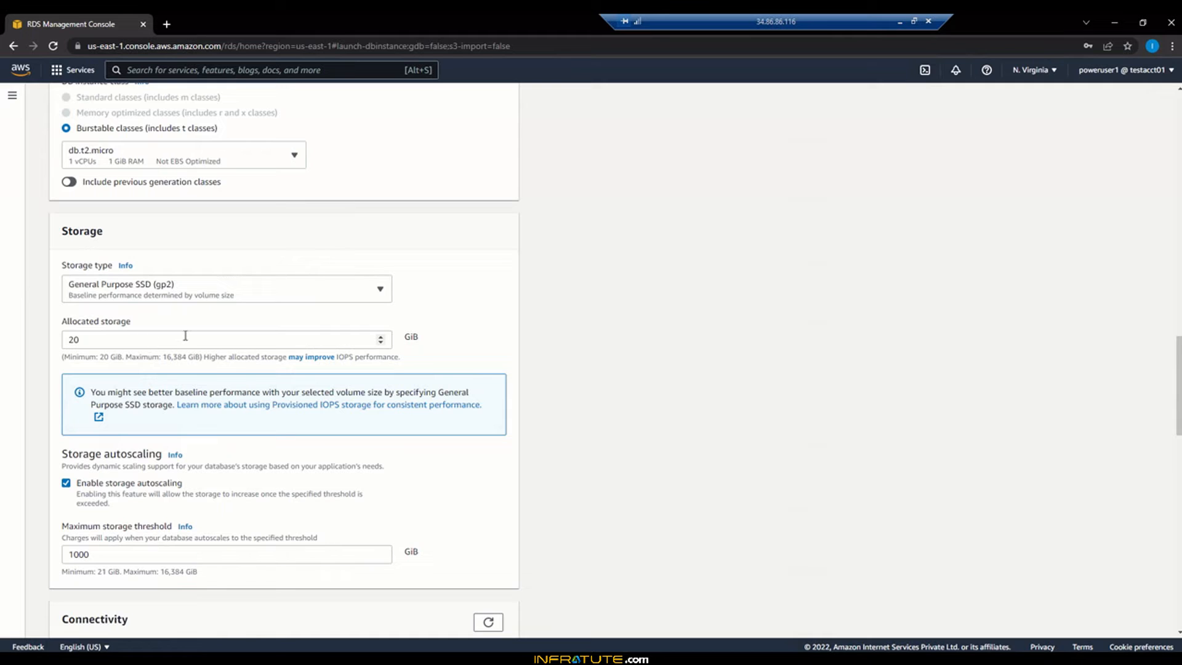
click(66, 483)
Step: Set public access to Yes in the database's connectivity settings
scroll(572, 416, down, 2)
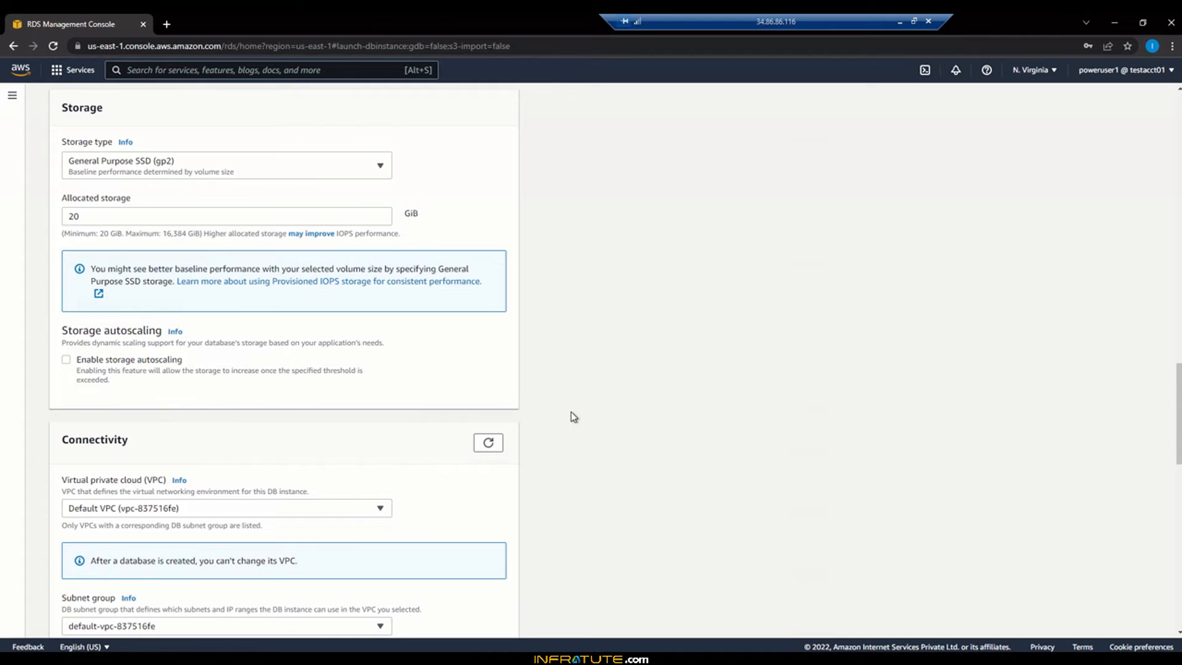
scroll(574, 416, down, 2)
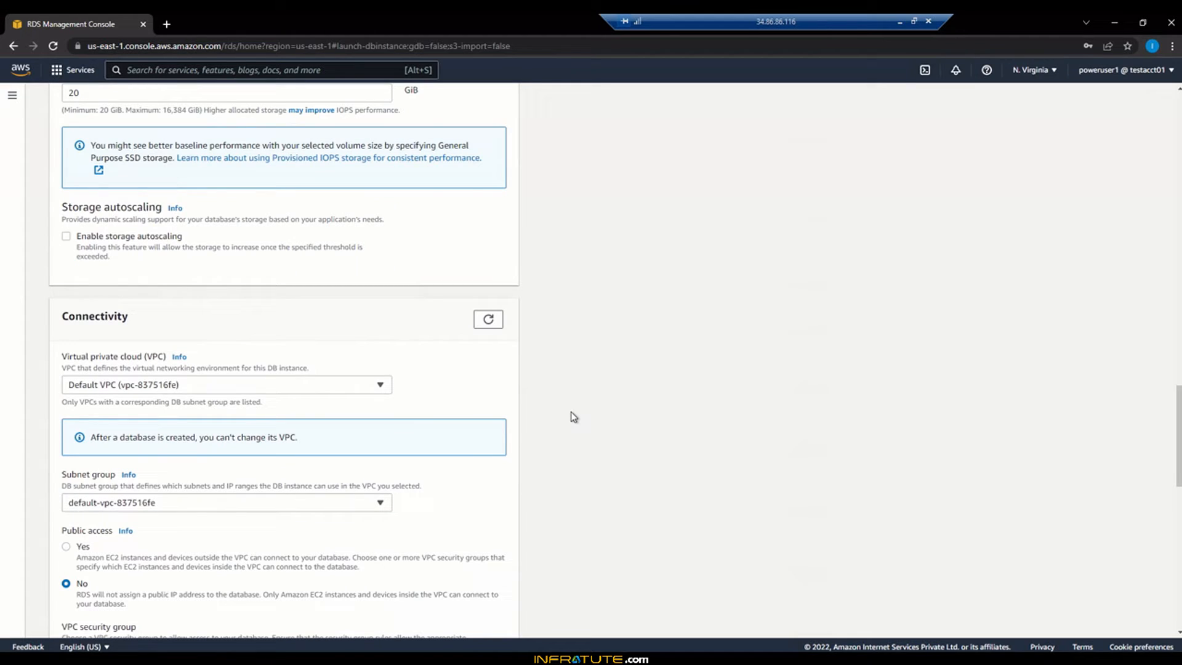
scroll(572, 416, down, 3)
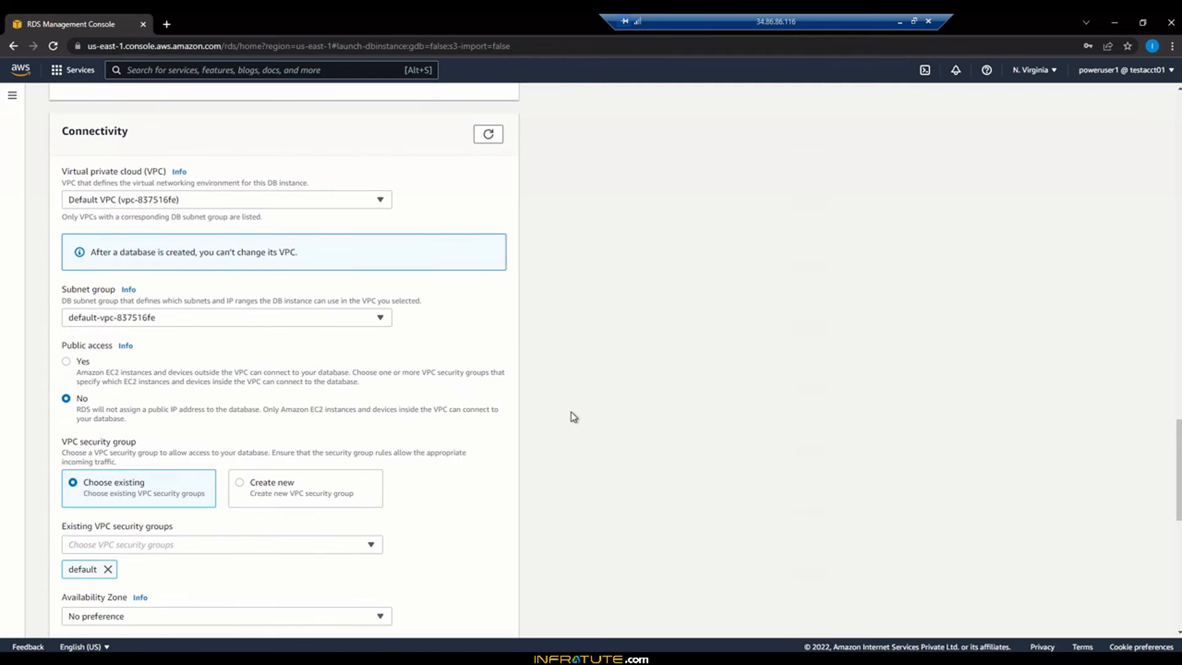
click(66, 363)
Step: Set up a new VPC security group named RDS-Postgres-SG and expand the additional connectivity configuration with the database port
scroll(443, 419, down, 3)
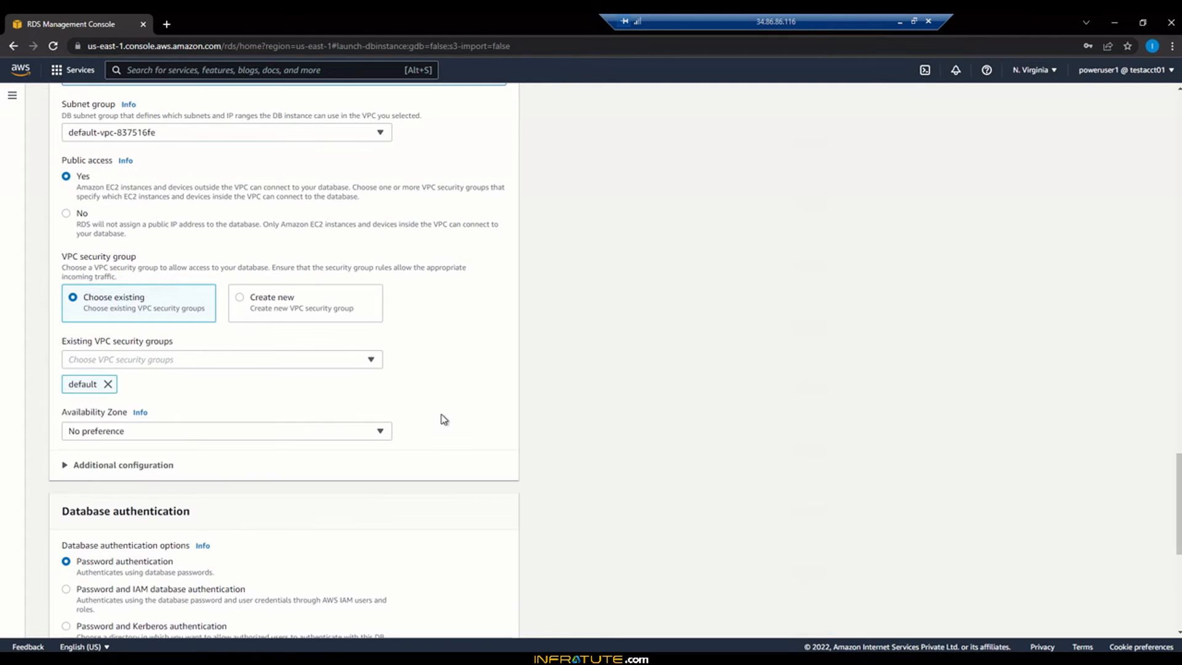
click(240, 299)
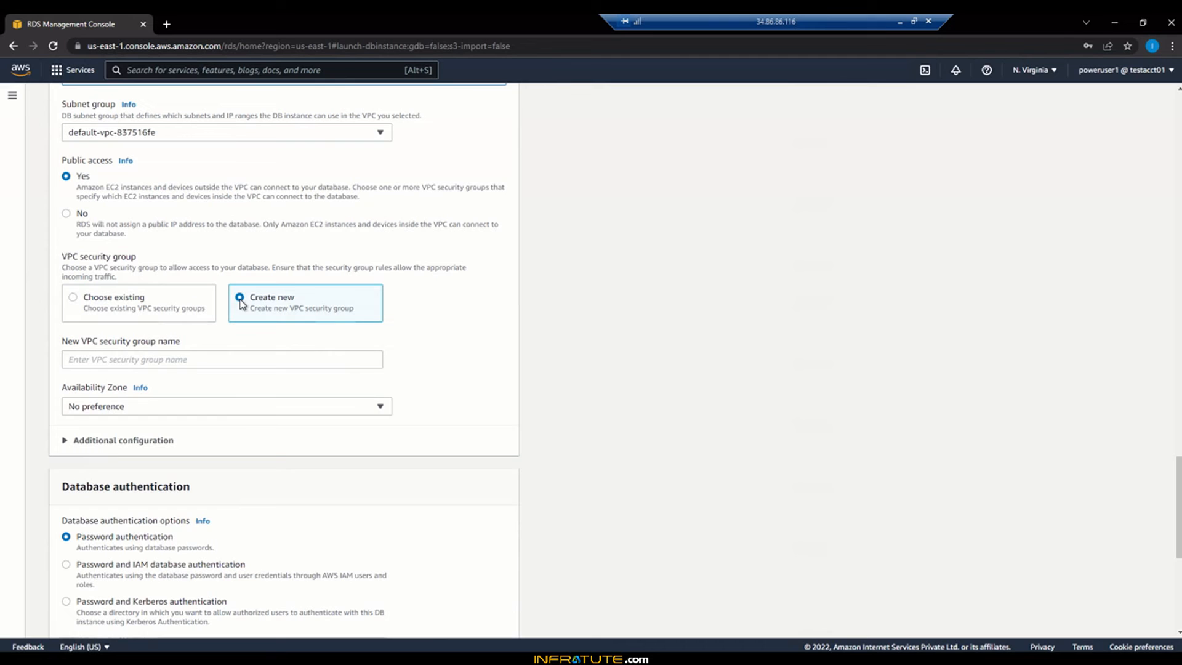
click(341, 359)
click(157, 448)
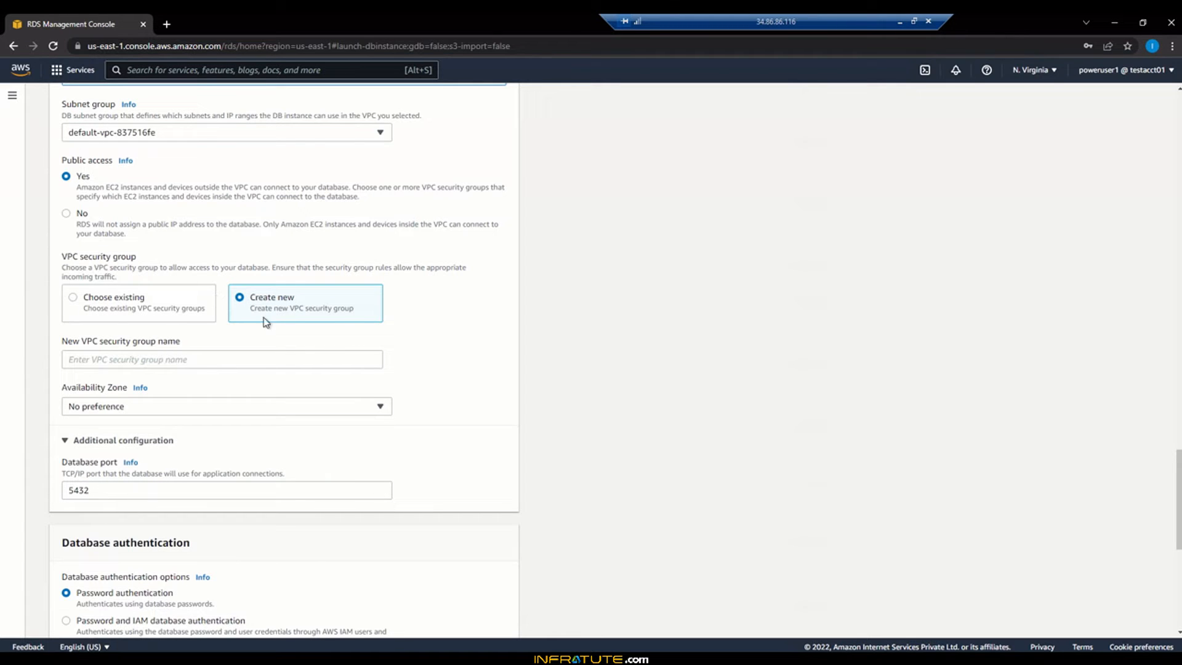
click(224, 362)
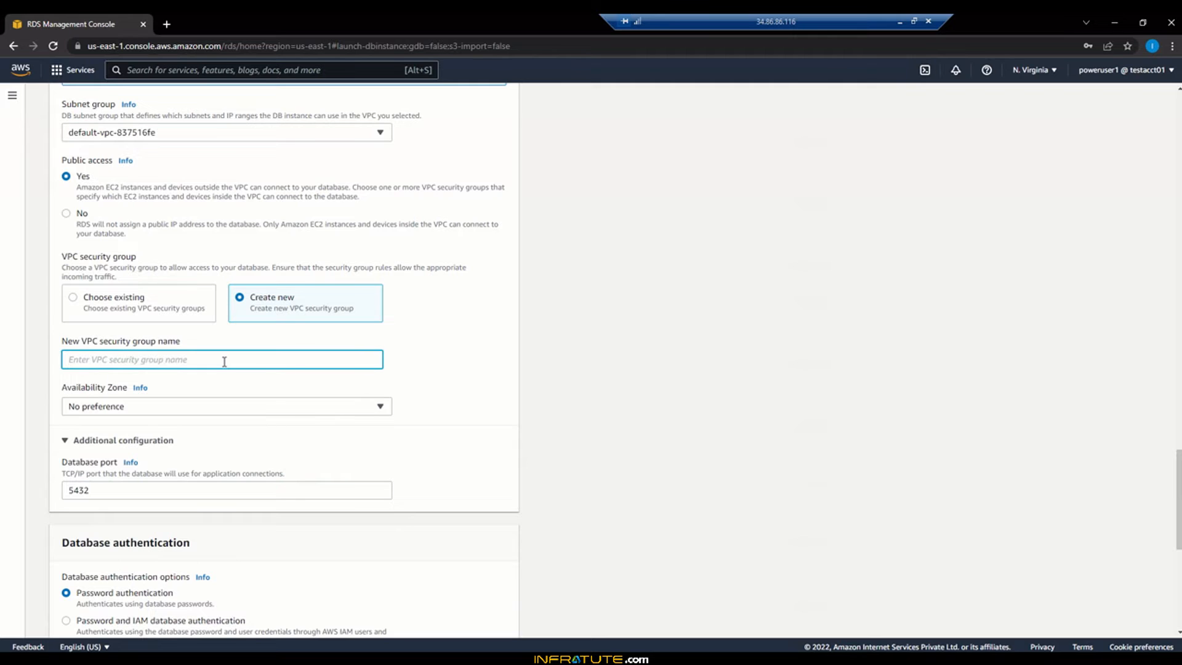
text(RDS-Postgres)
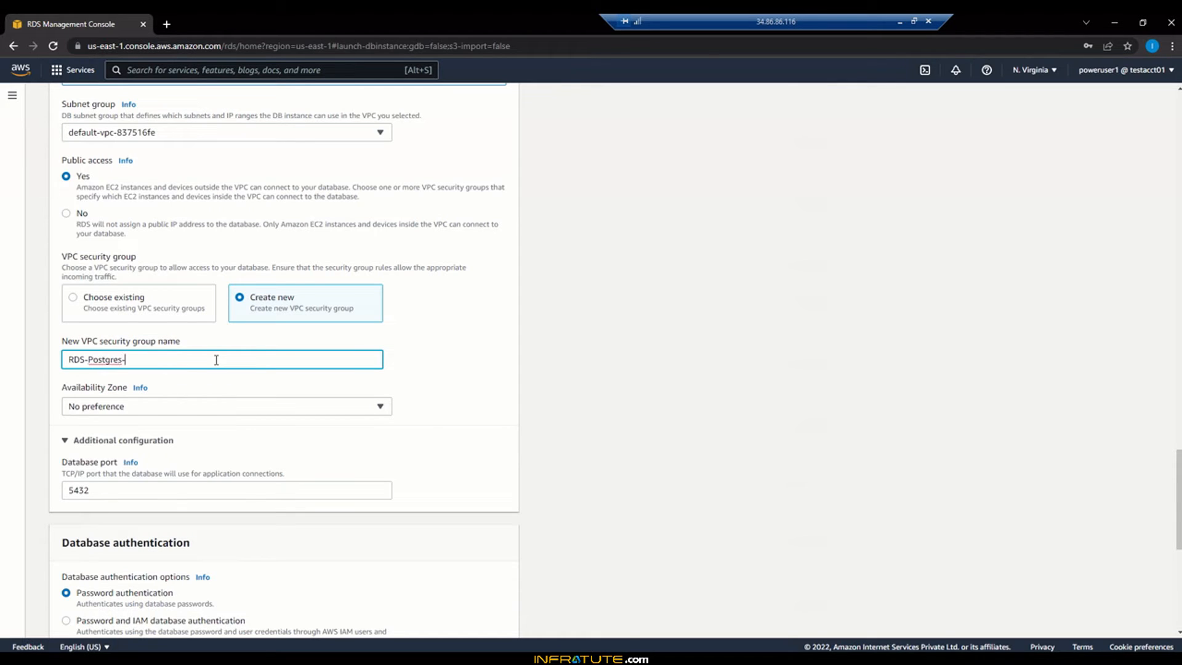
text(-SG)
click(135, 419)
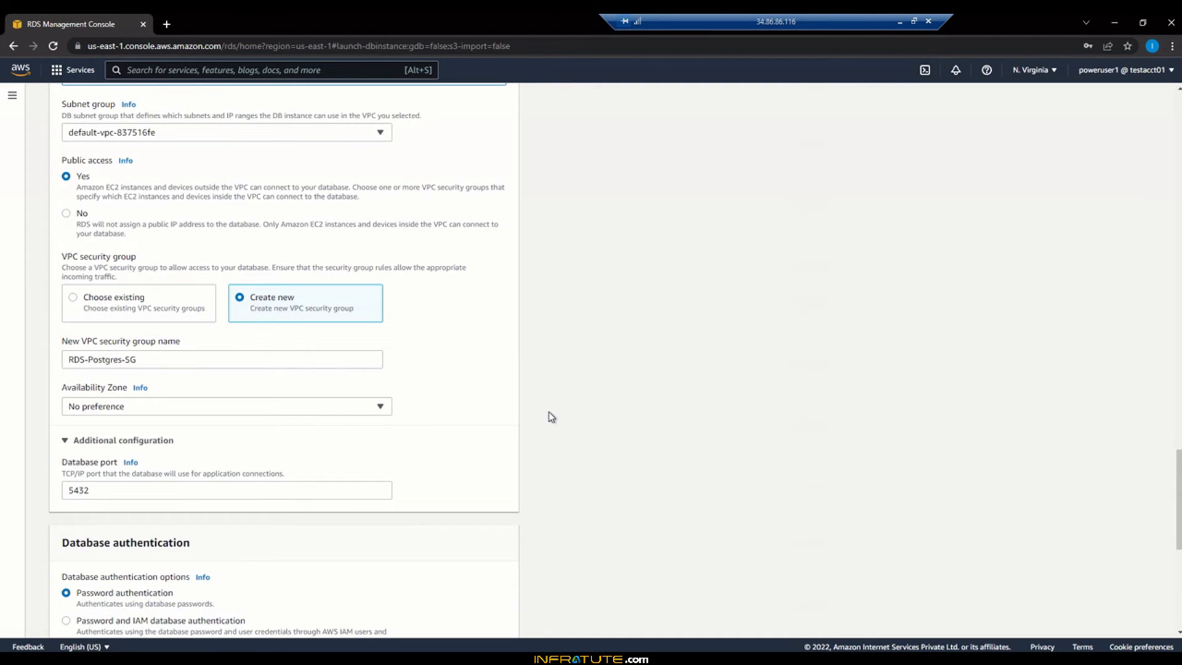
Step: Keep password authentication and set the initial database name to database1 in the additional configuration
scroll(552, 417, down, 2)
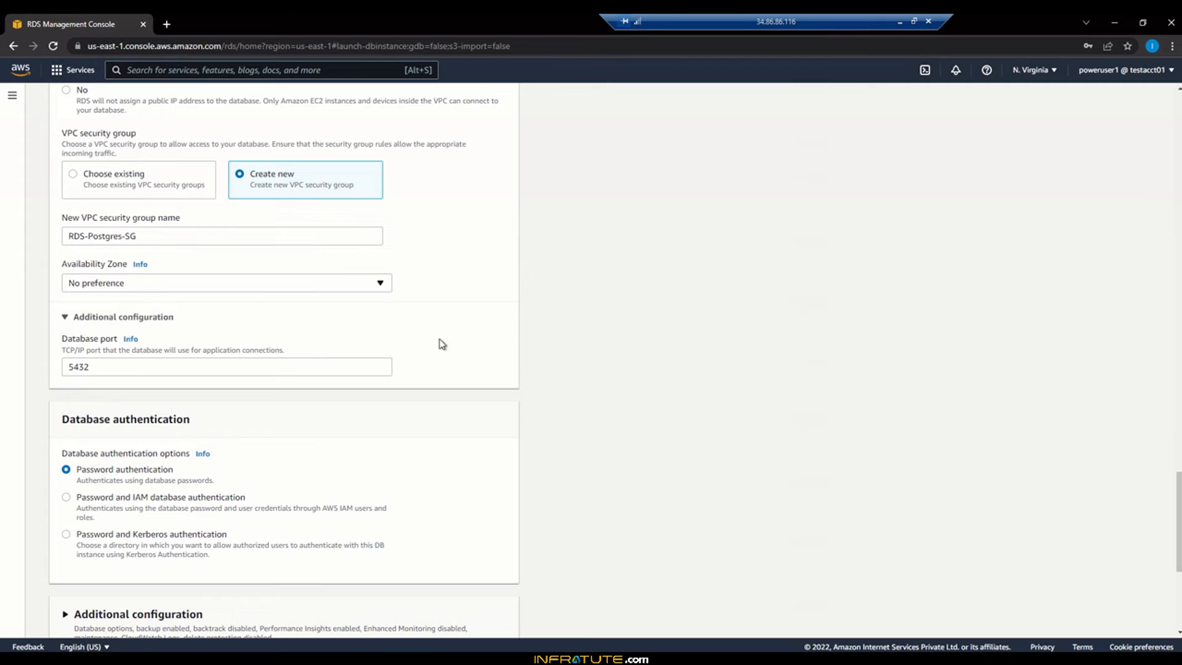
scroll(500, 357, down, 2)
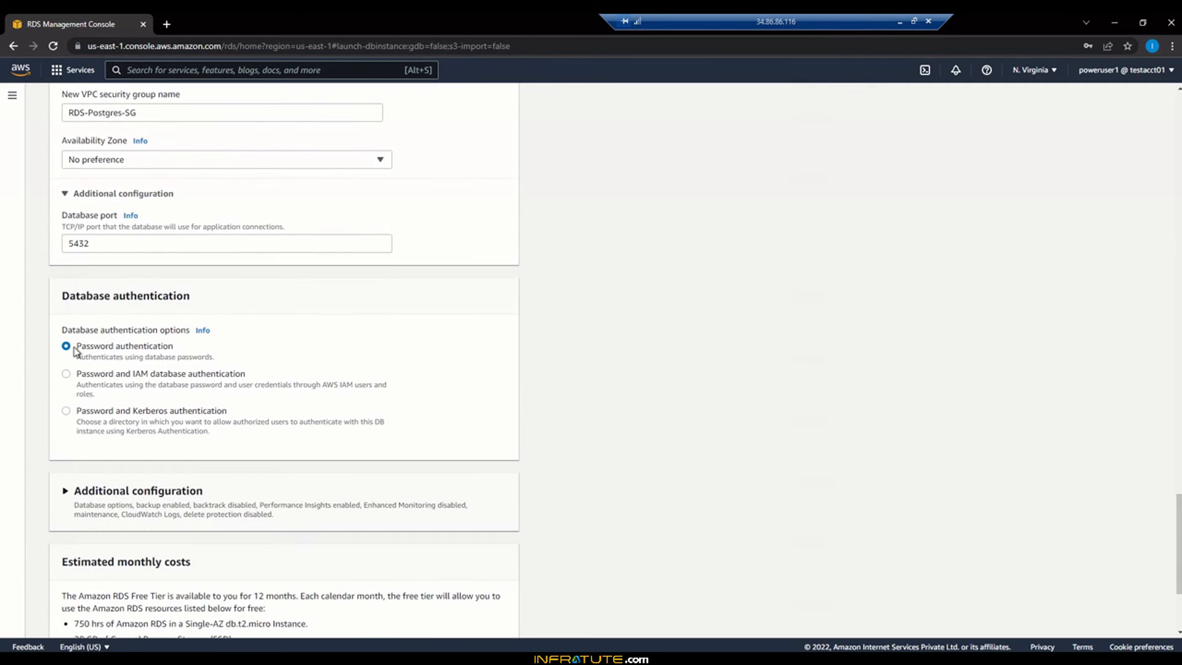
scroll(506, 386, down, 3)
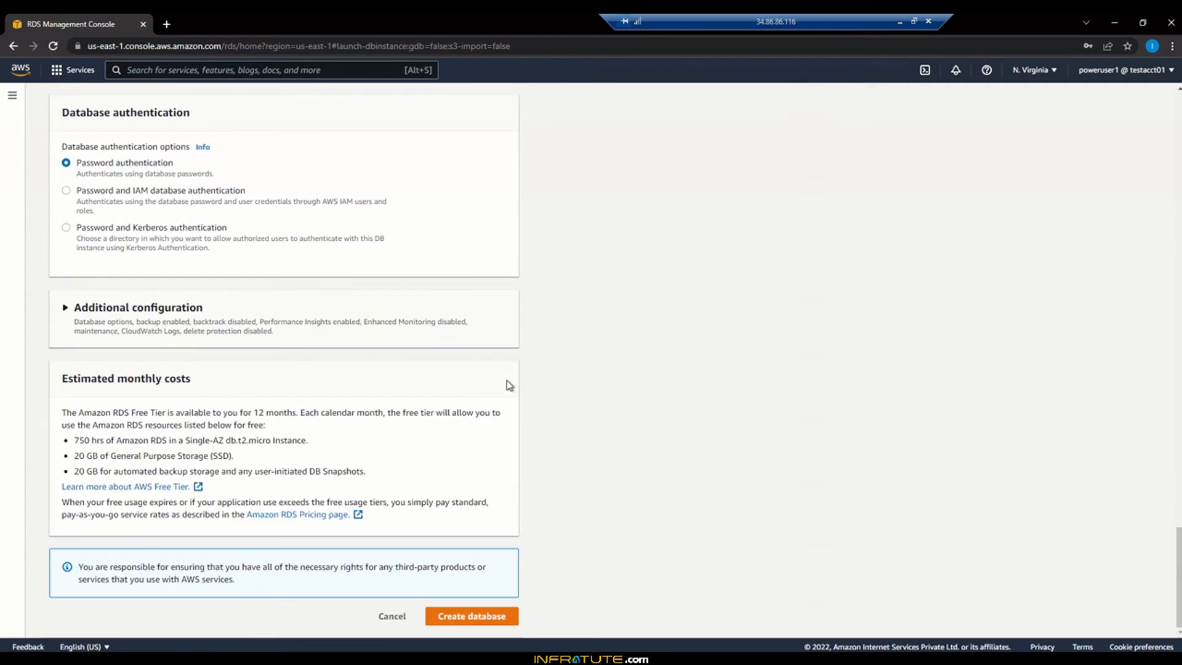
click(66, 312)
click(96, 405)
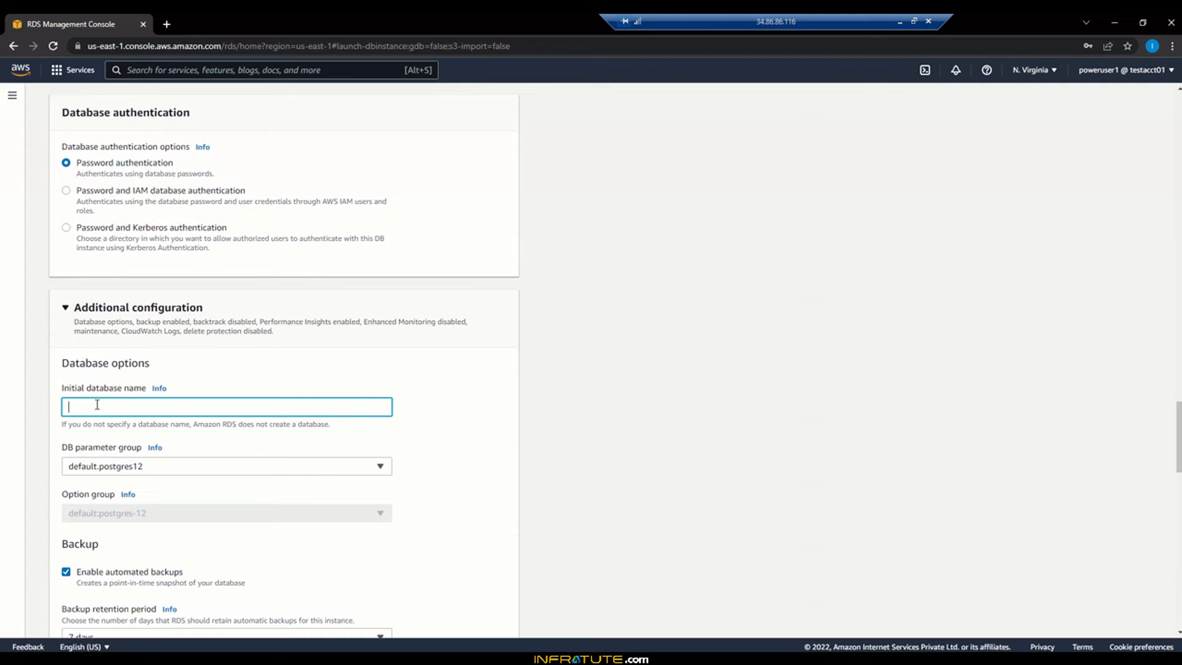
text(database1)
click(519, 501)
Step: Disable automated backups and Performance Insights in the additional configuration
scroll(520, 500, down, 3)
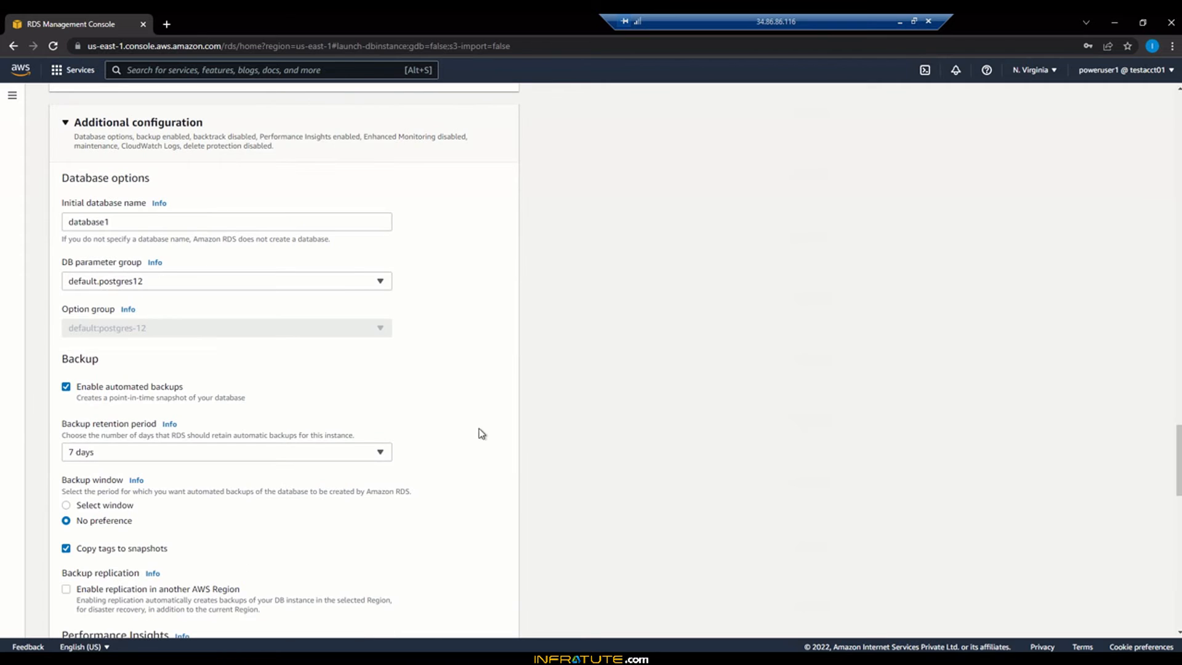
click(66, 388)
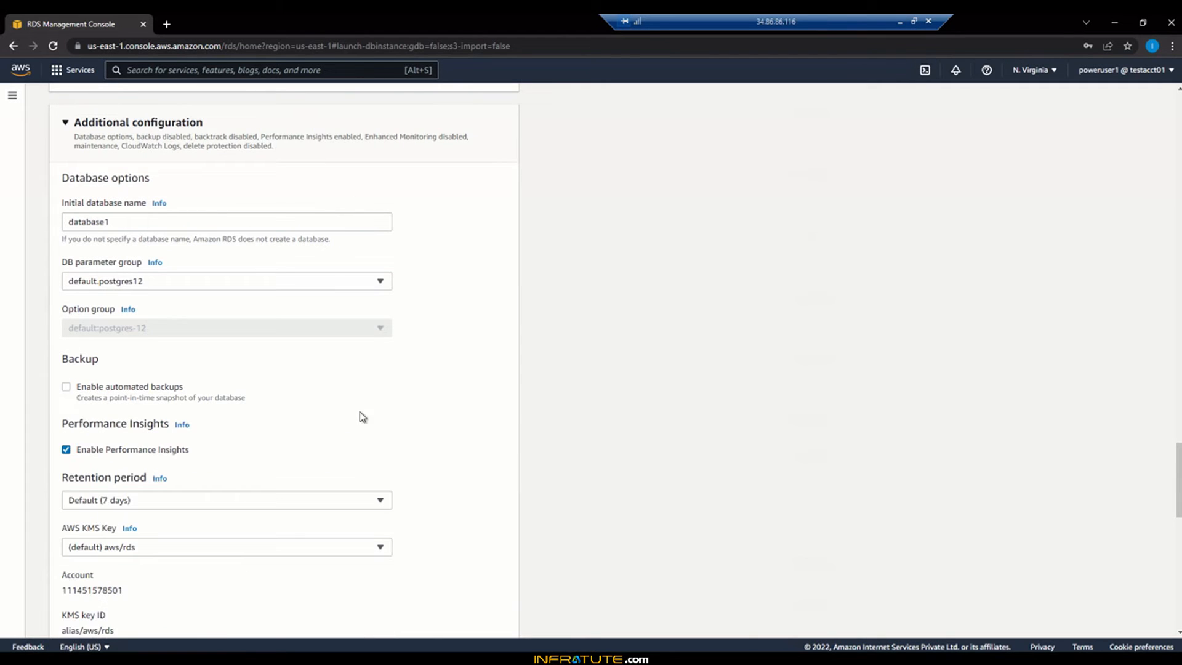
scroll(462, 416, down, 3)
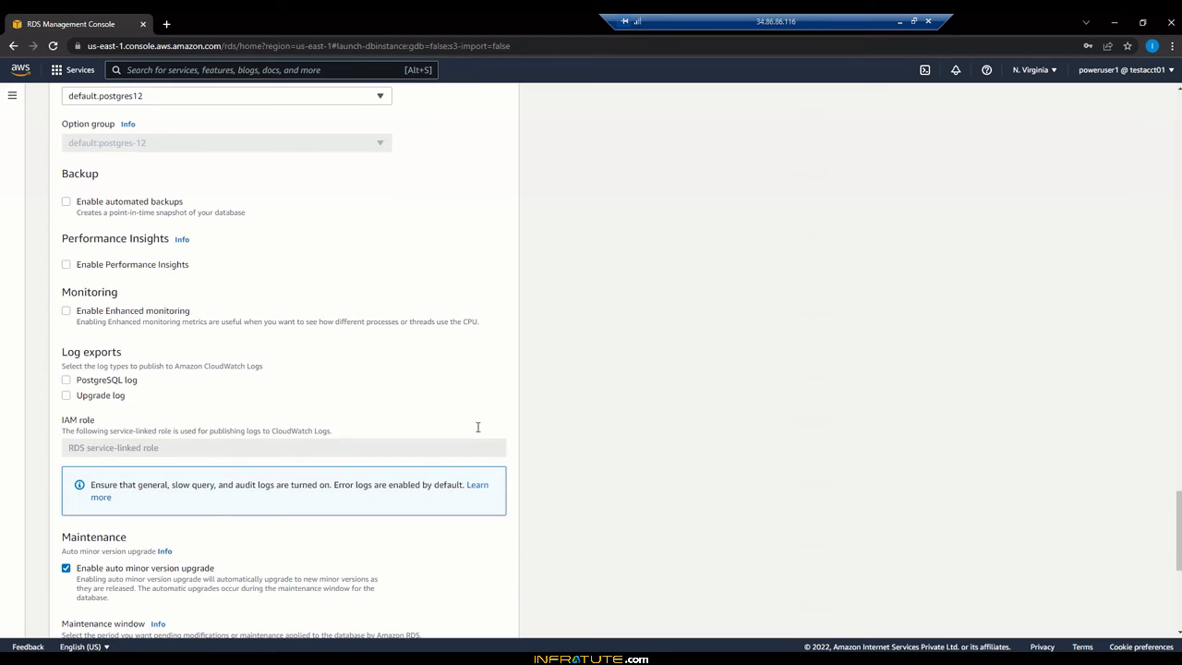
Step: Review the maintenance settings and free-tier cost estimate, then create the database and dismiss the browser's offer to save the password
scroll(507, 436, down, 3)
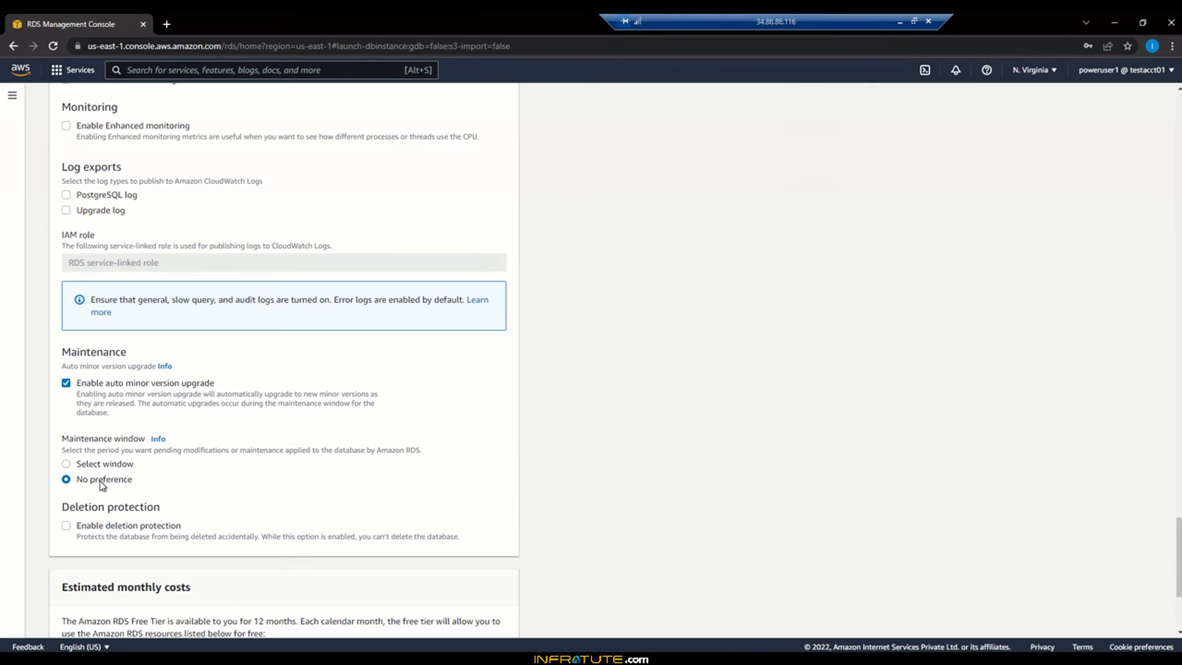
scroll(348, 462, down, 3)
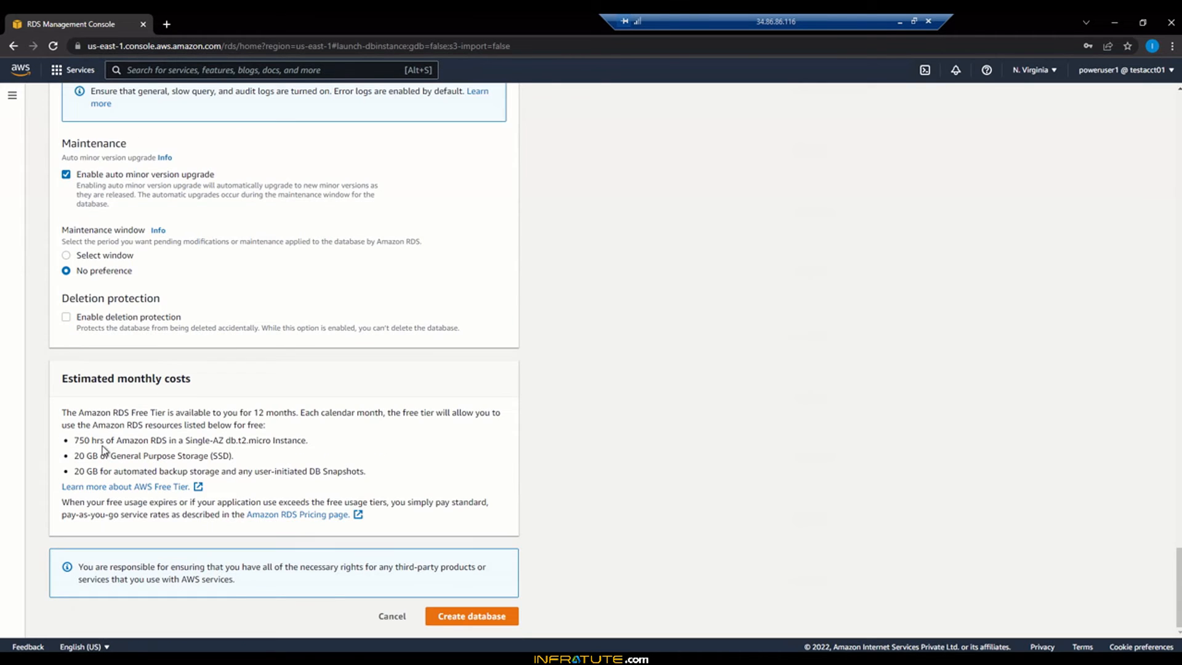
drag(108, 415, 201, 425)
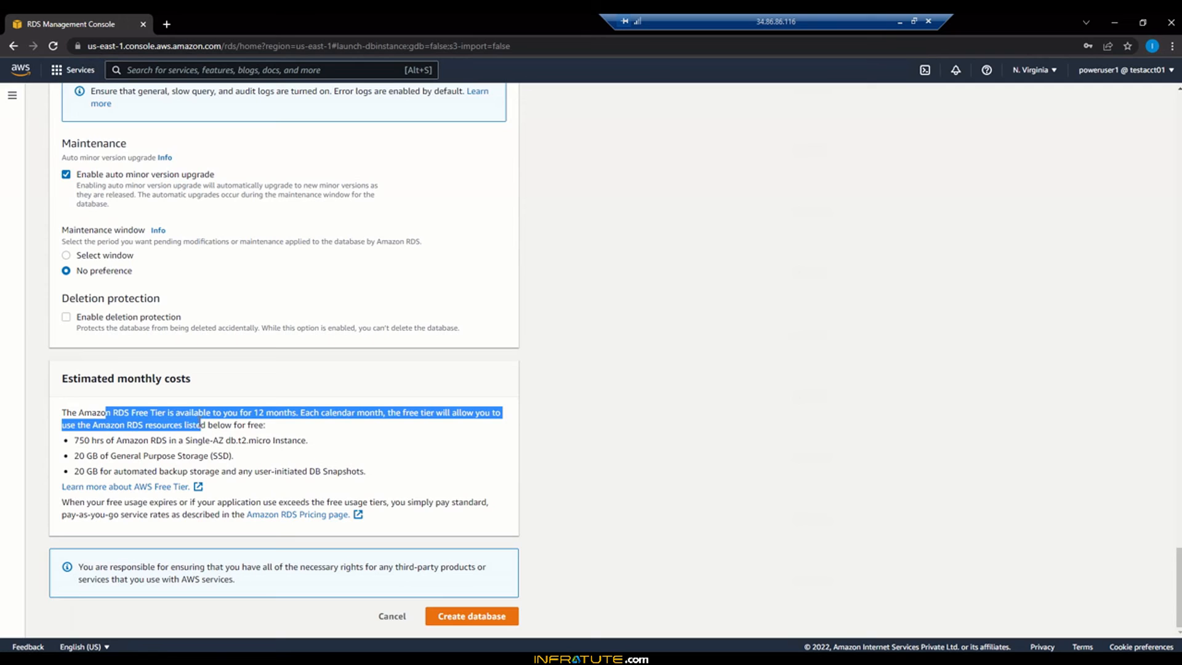
click(148, 450)
drag(94, 451, 246, 442)
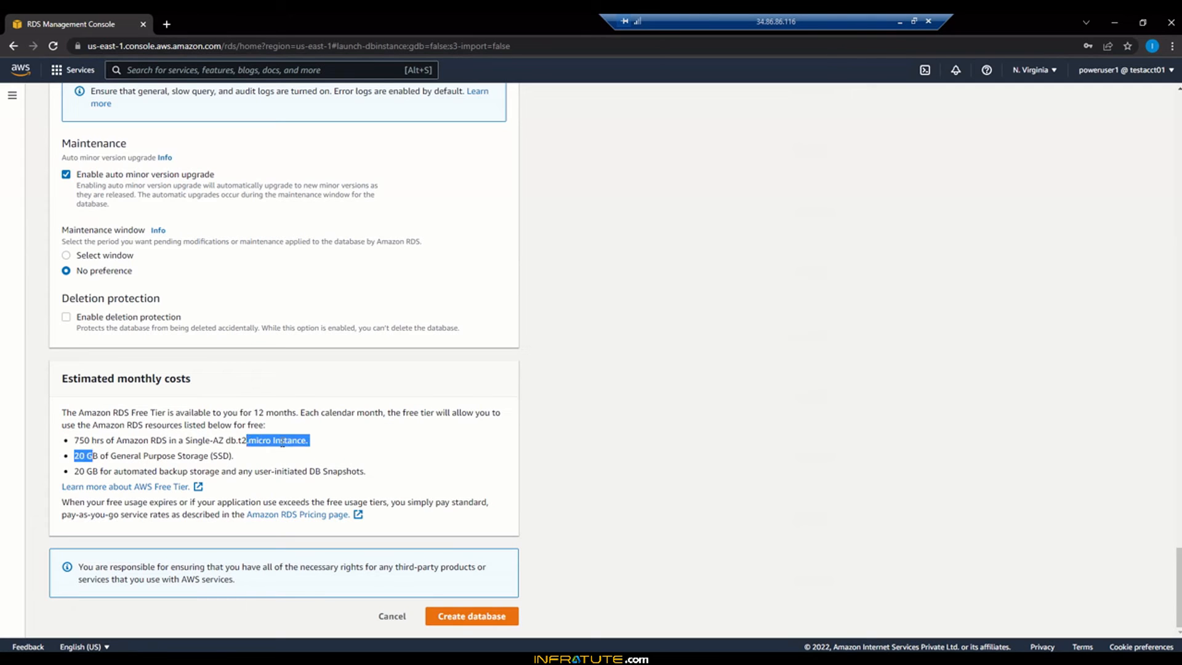
click(252, 446)
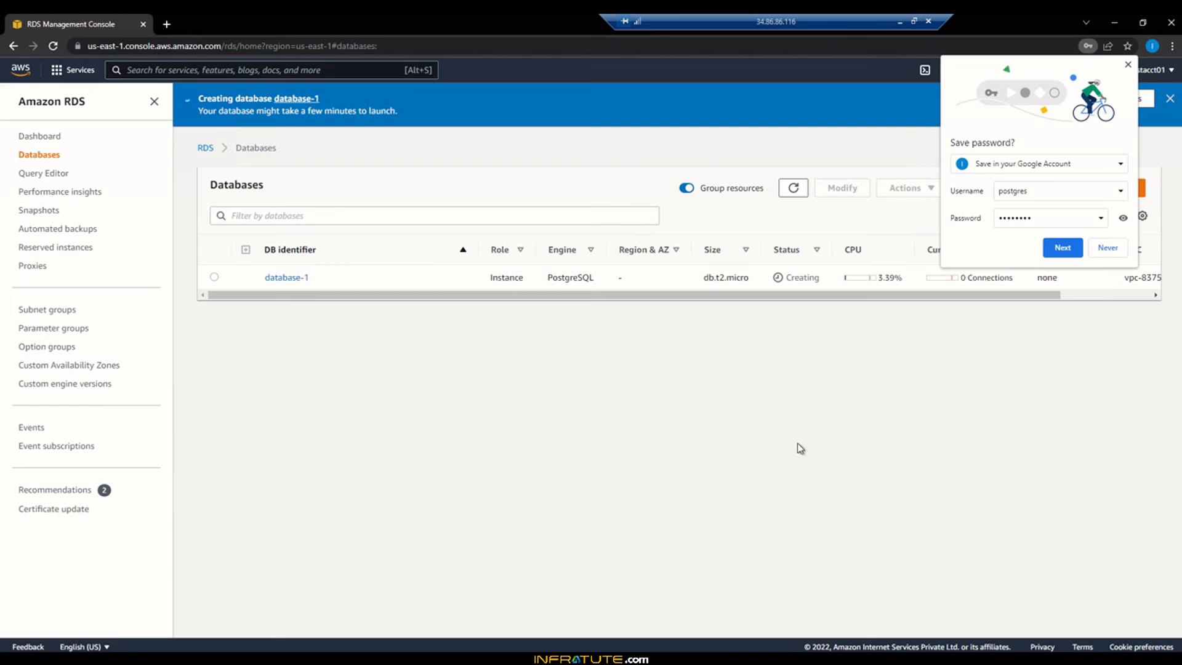
click(1128, 64)
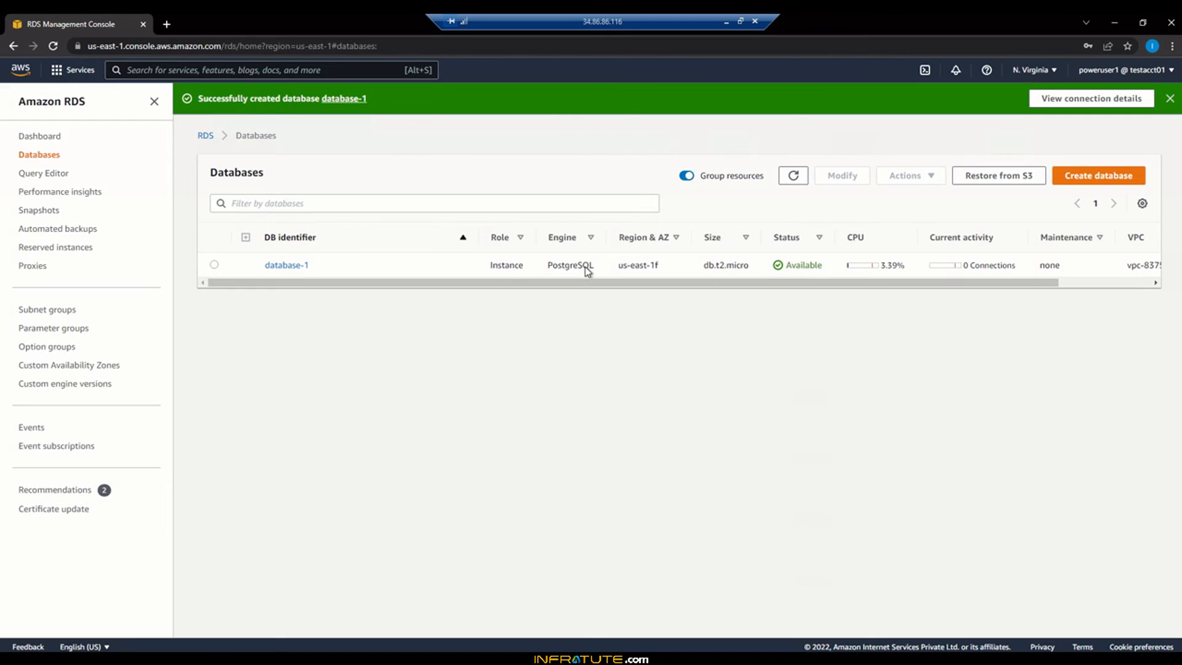
Step: View the new database's connection details, compare them with the credentials in the Notepad notes, and close both
click(1104, 98)
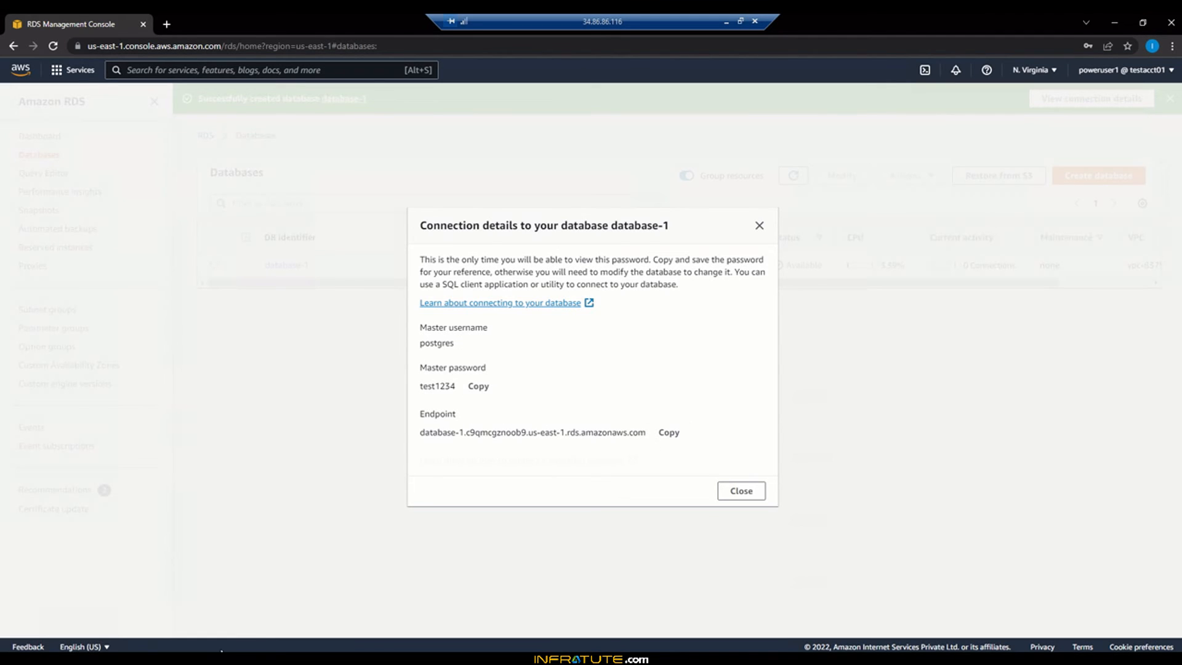
key(alt+Tab)
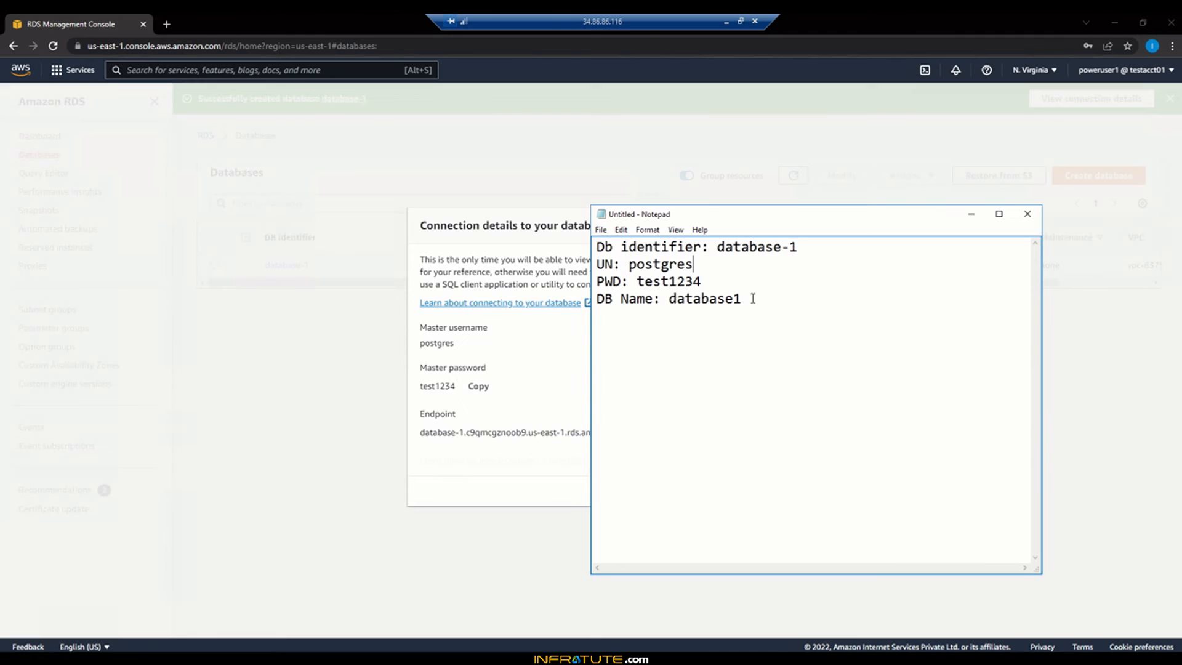
drag(781, 210, 897, 206)
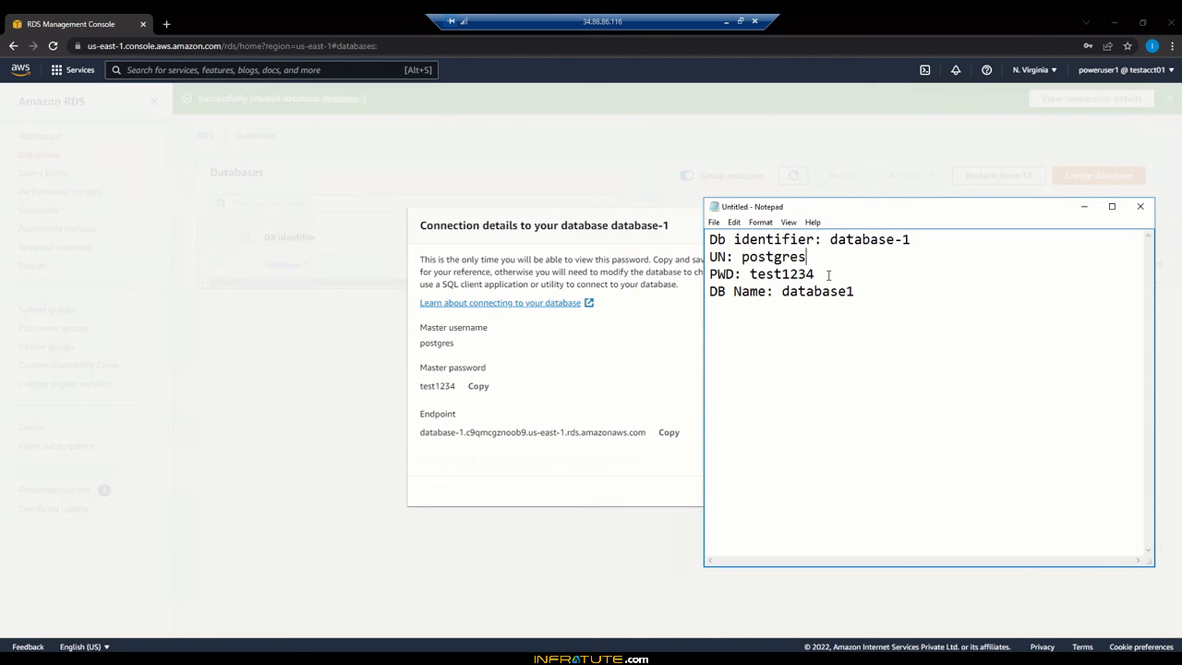
click(1084, 208)
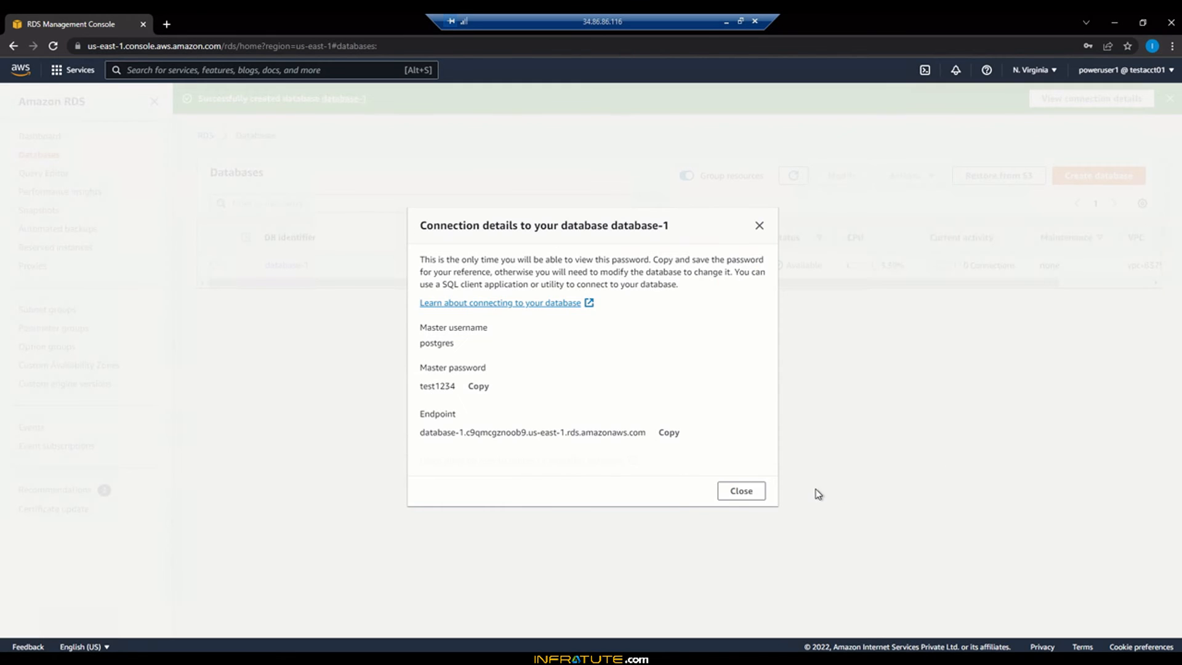
click(726, 496)
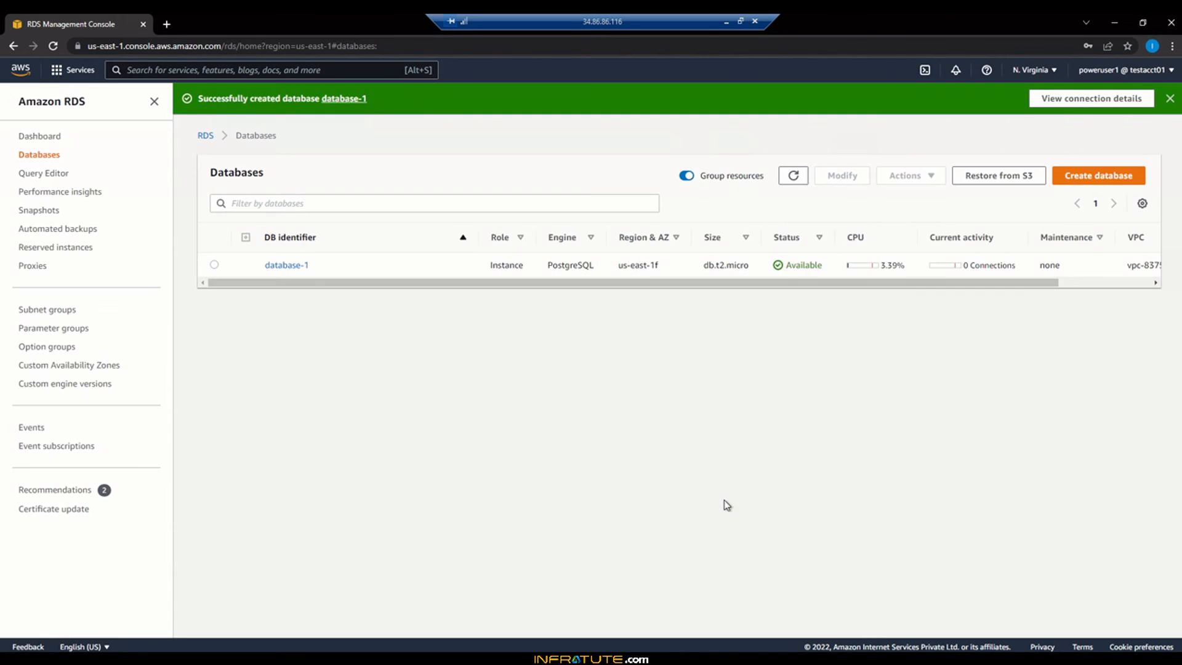
Step: Open the details of database-1 and copy its endpoint address
click(304, 266)
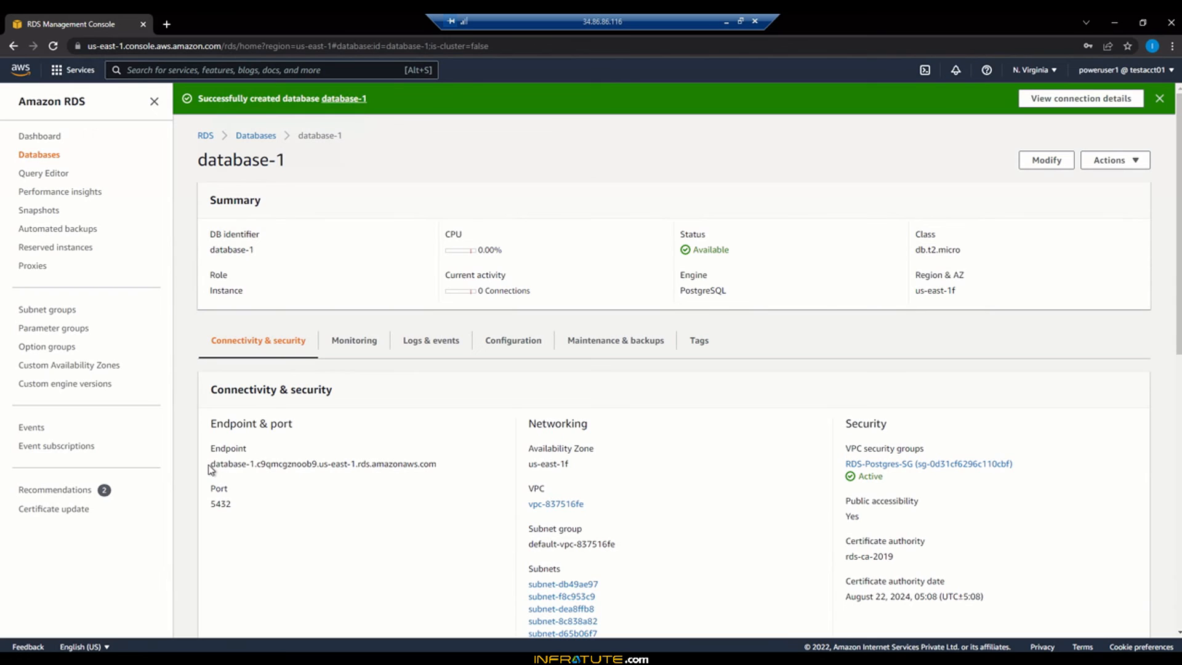
drag(212, 466, 438, 466)
key(ctrl+c)
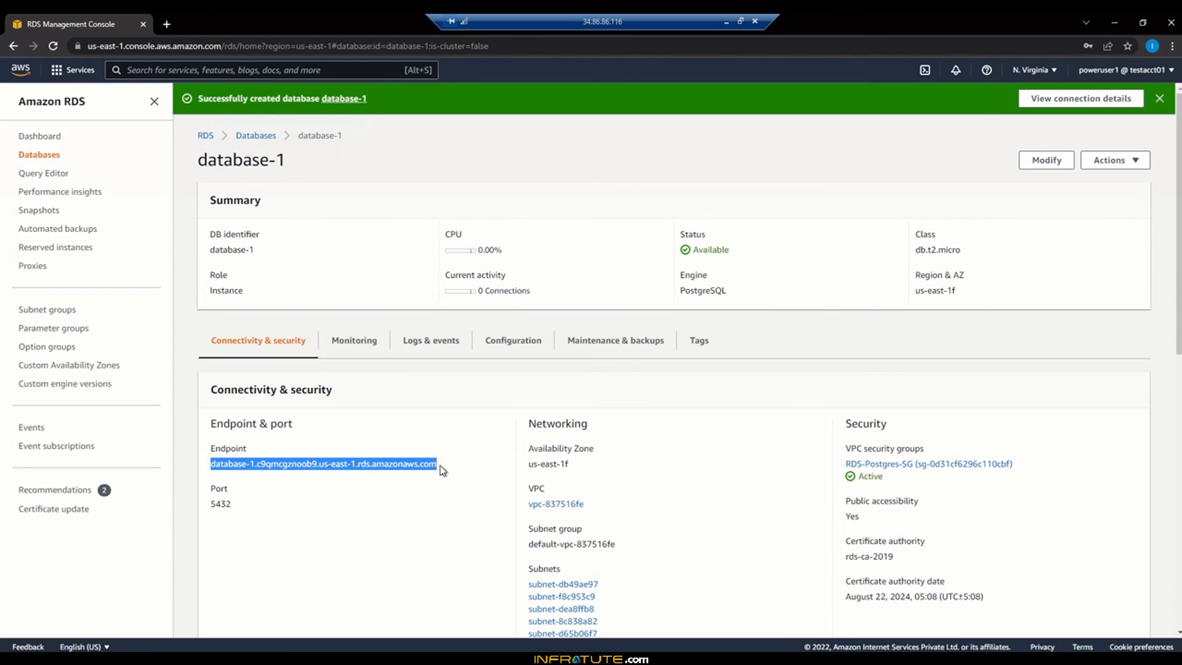
right_click(434, 468)
click(442, 475)
Step: Switch to Sqlectron, disconnect from the MySQL server, and add a server named AWS PostgreSQL with database type PostgreSQL
key(alt+Tab)
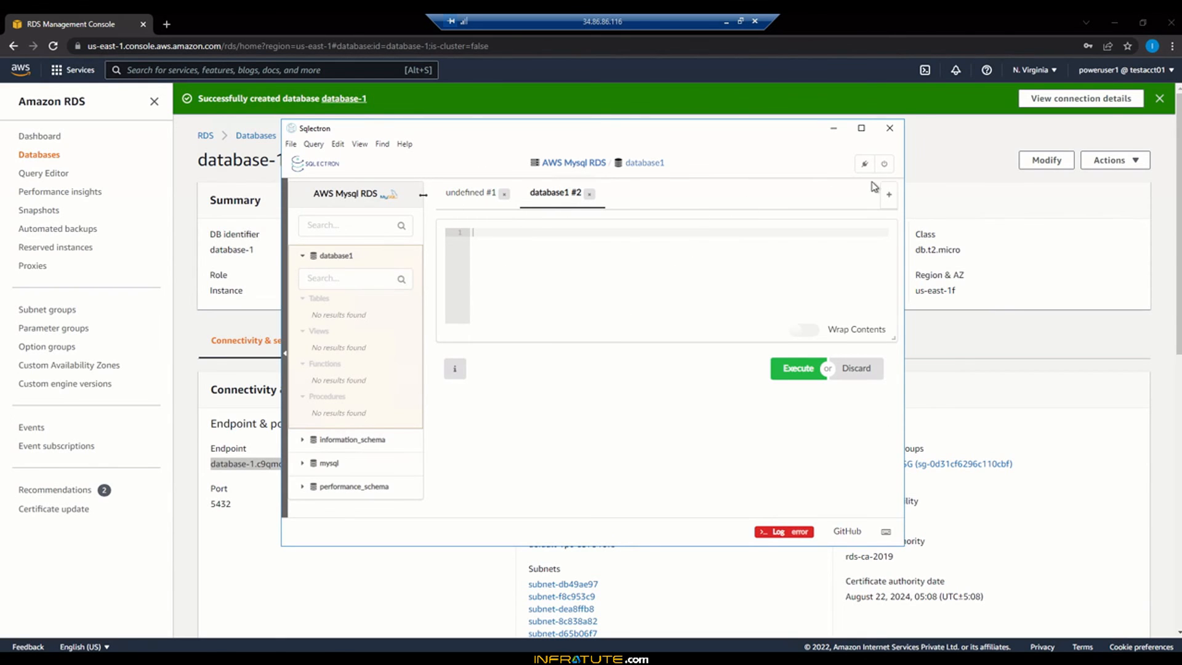
click(884, 164)
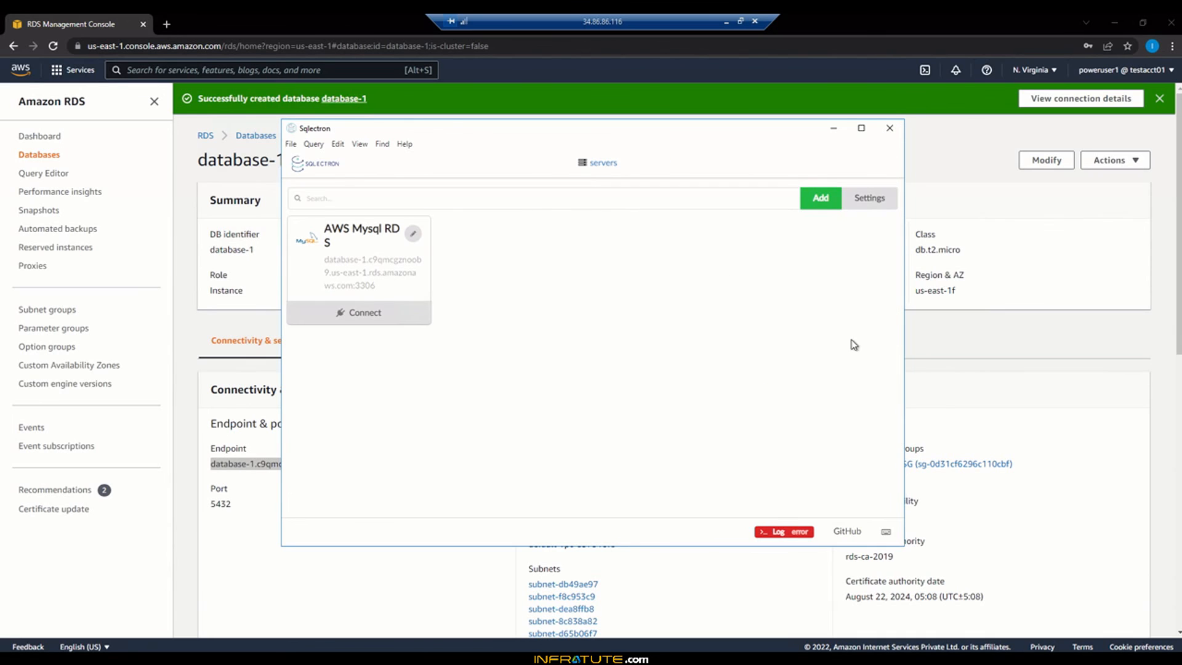
click(821, 198)
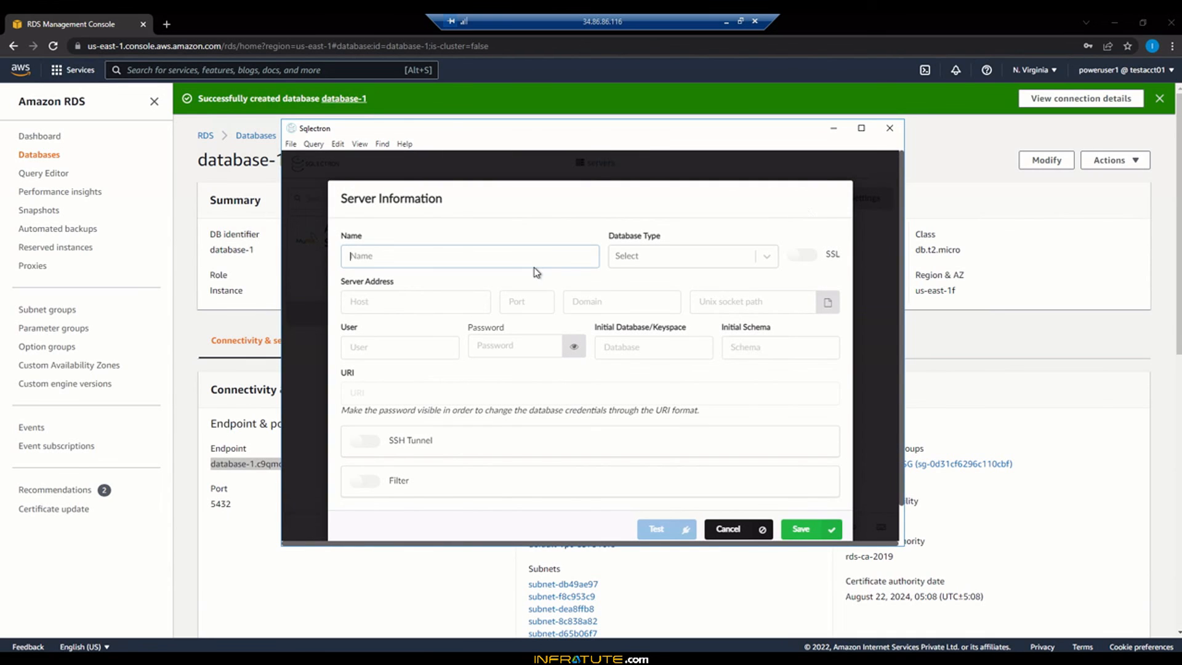
text(AWS PostgresQL)
click(768, 257)
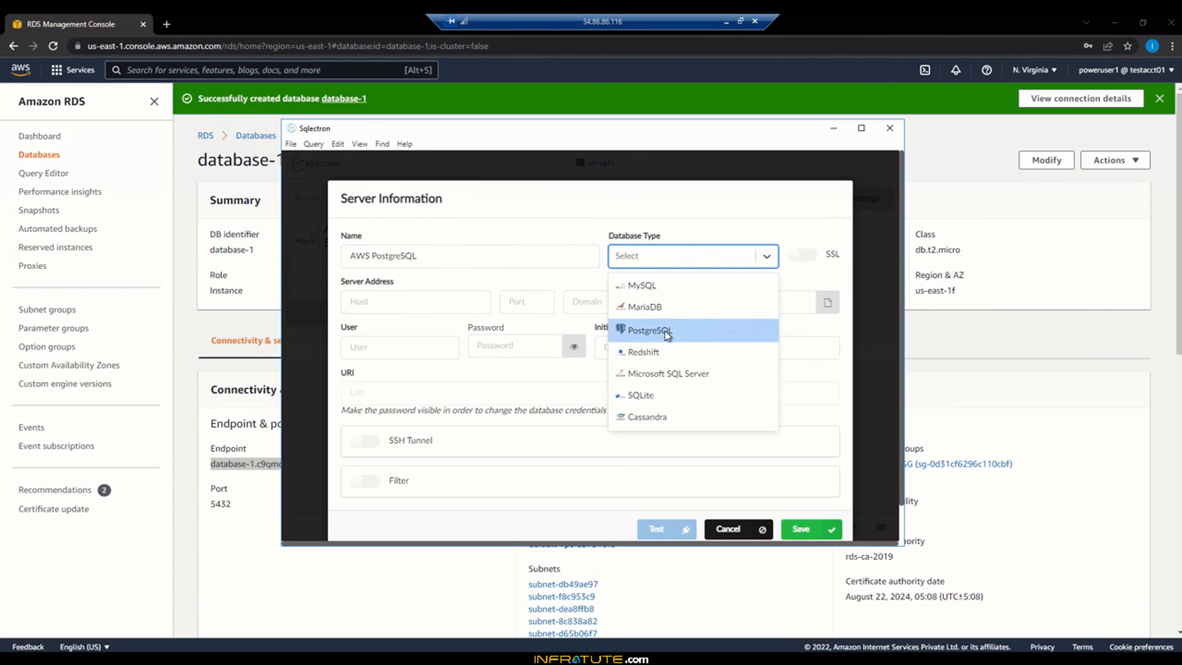
click(666, 331)
Step: Fill in the server's host with the copied RDS endpoint, the user postgres, and the master password
click(448, 298)
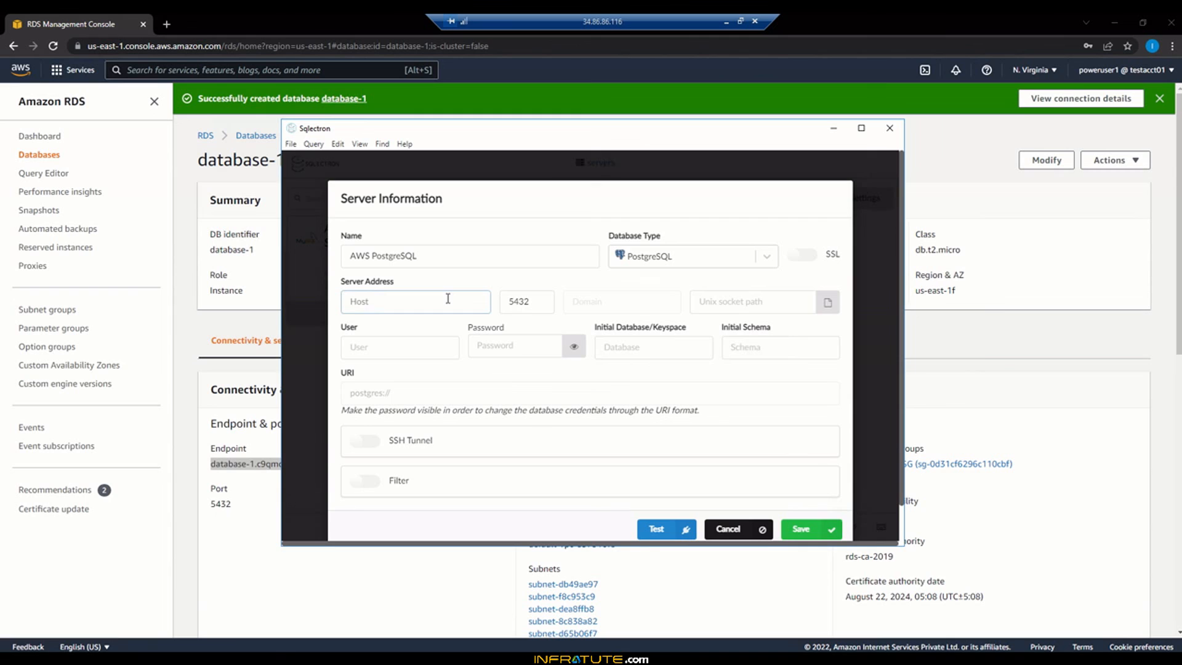
key(ctrl+v)
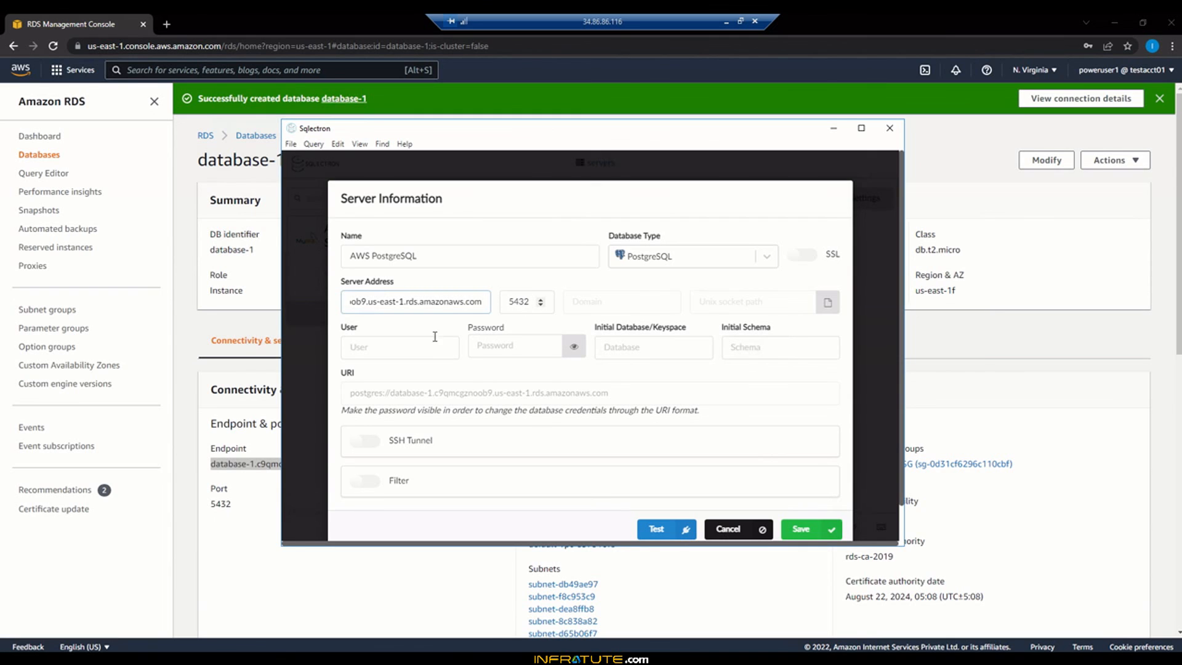
click(419, 346)
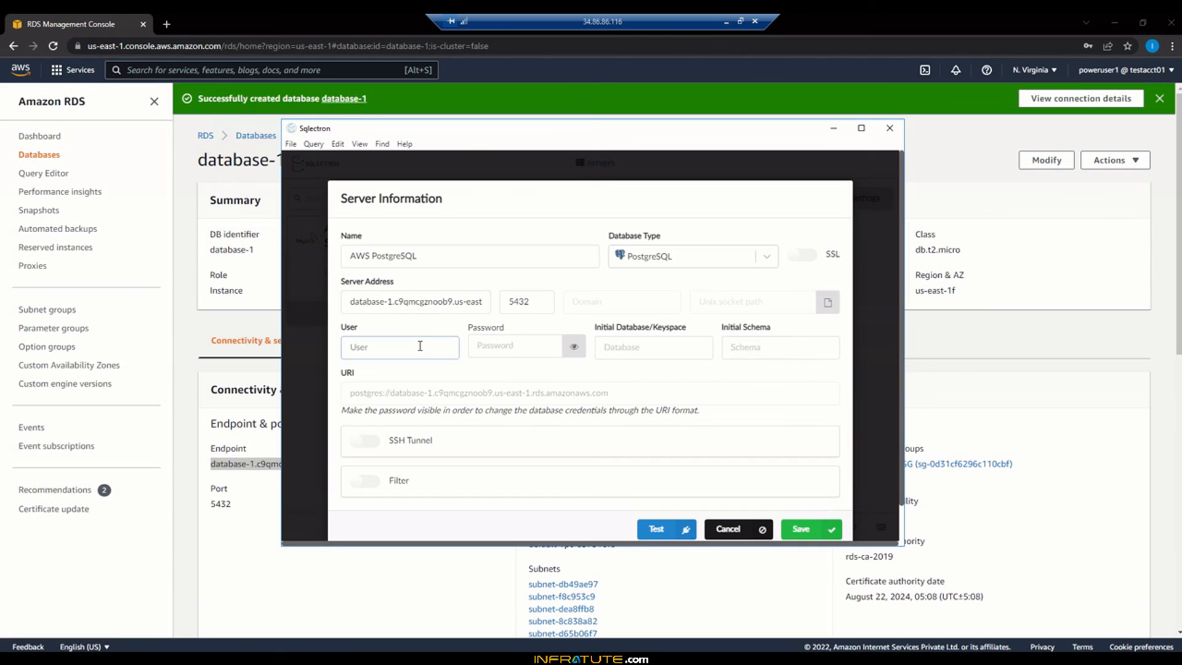
text(postgres)
key(Tab)
text(********)
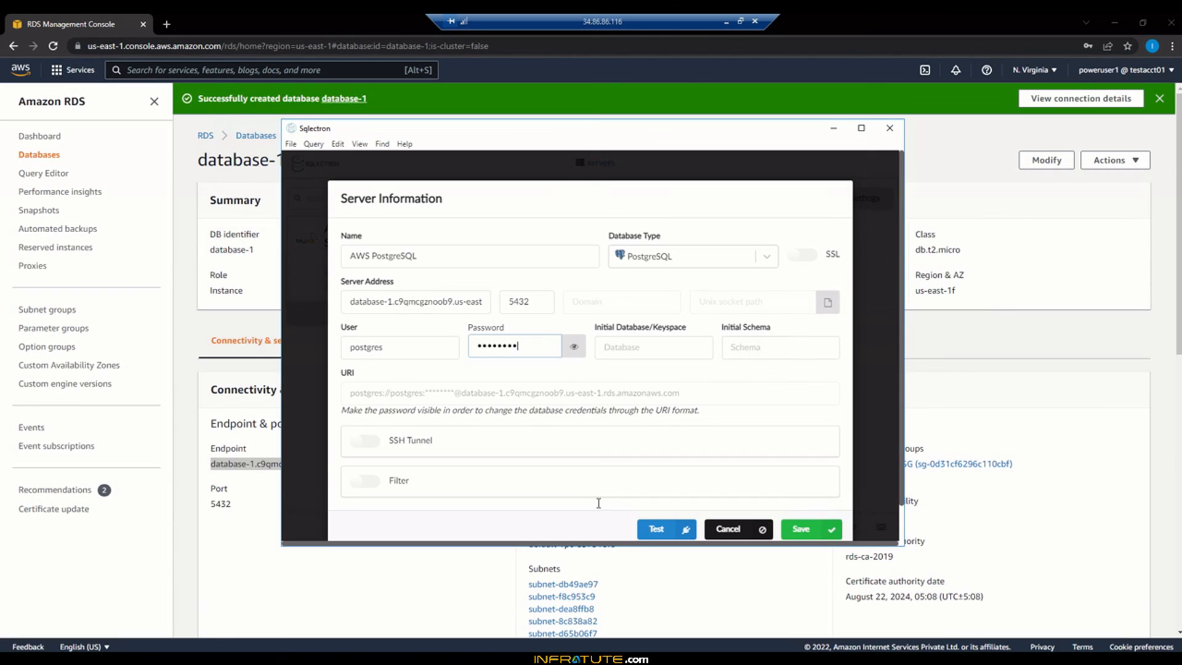
Step: Test the connection to the PostgreSQL server and save the server entry
click(671, 528)
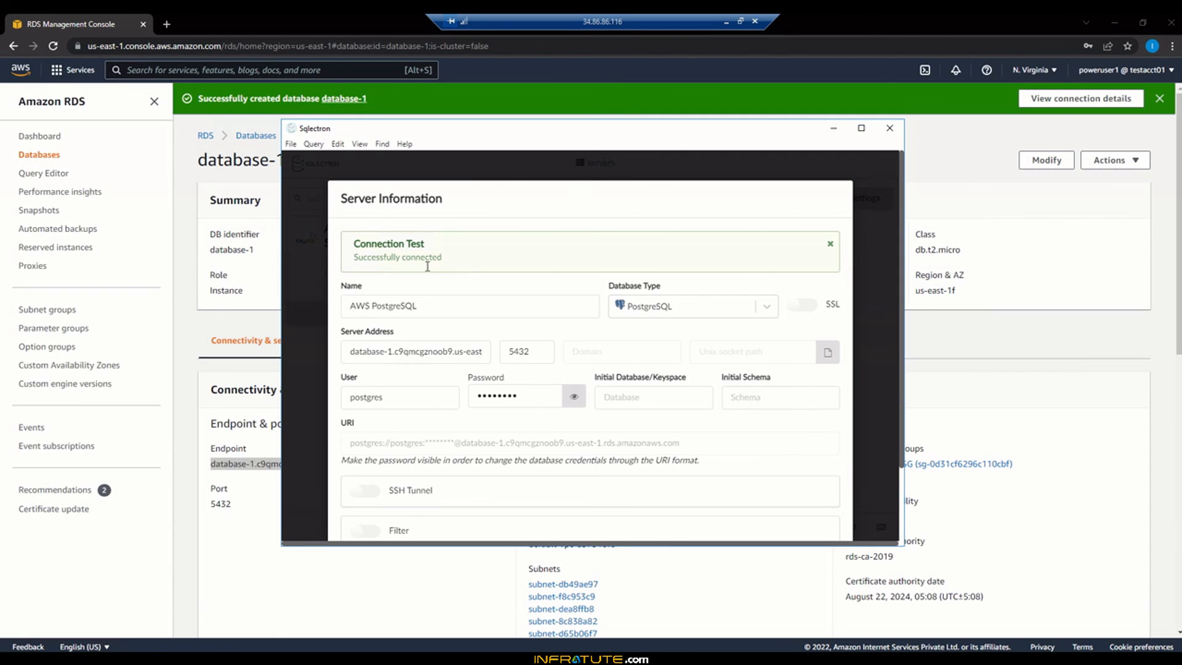
scroll(794, 454, down, 2)
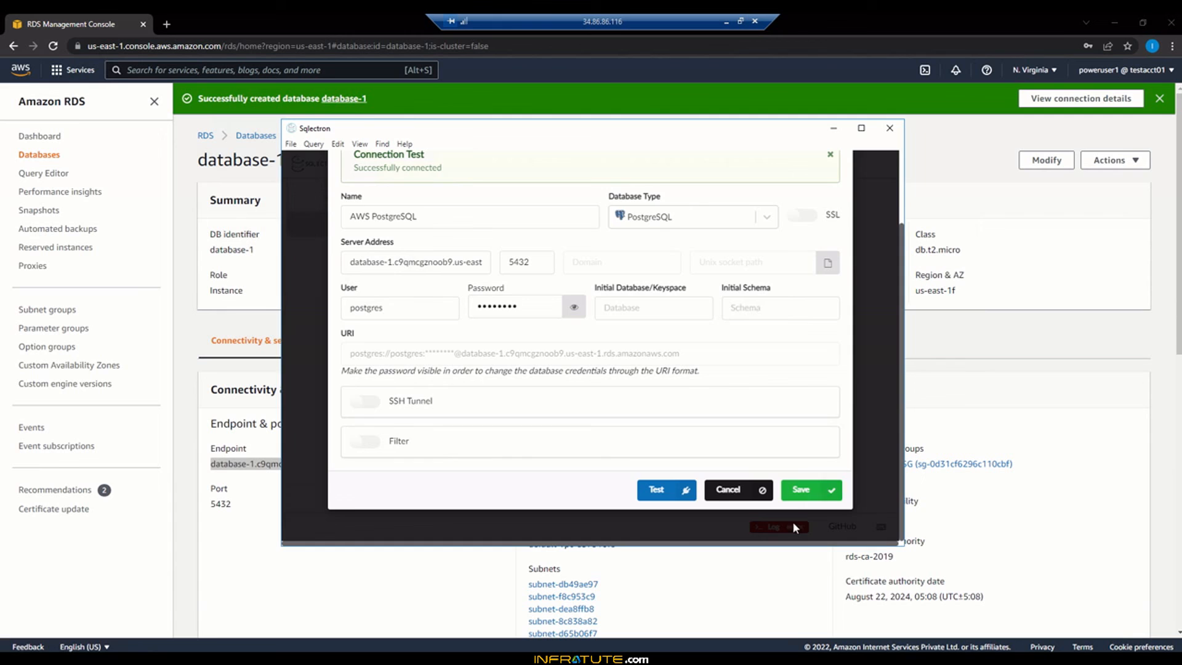
click(800, 490)
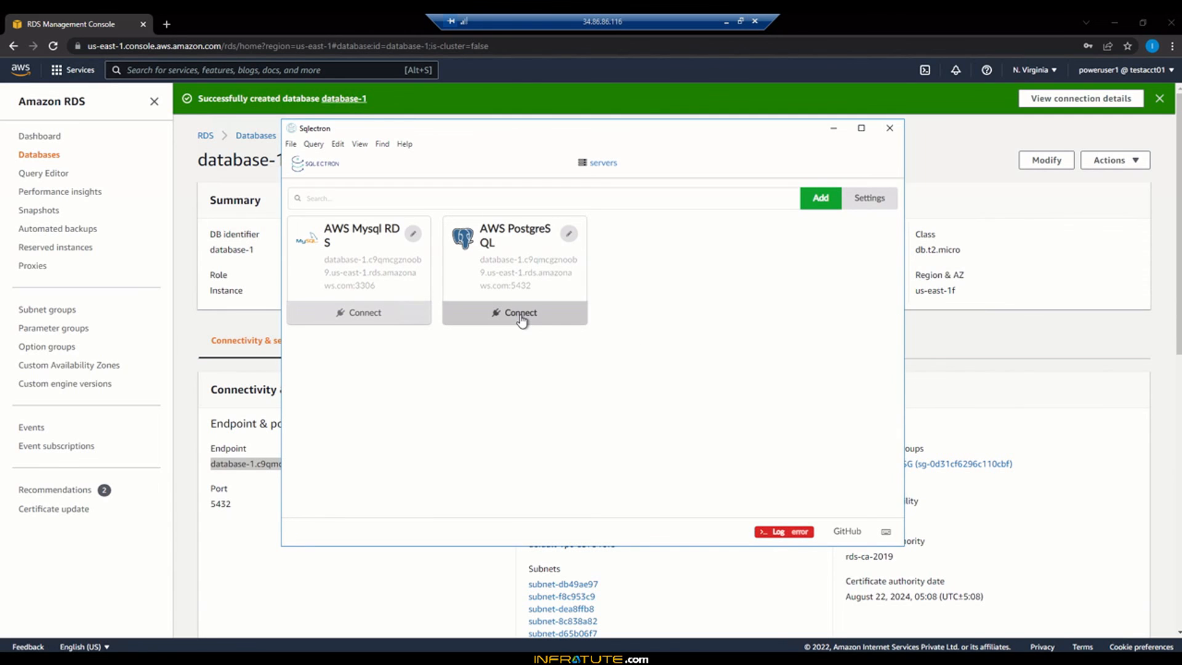
Step: Connect to the AWS PostgreSQL server and inspect the postgres database's information_schema tables, leaving that schema collapsed
click(521, 314)
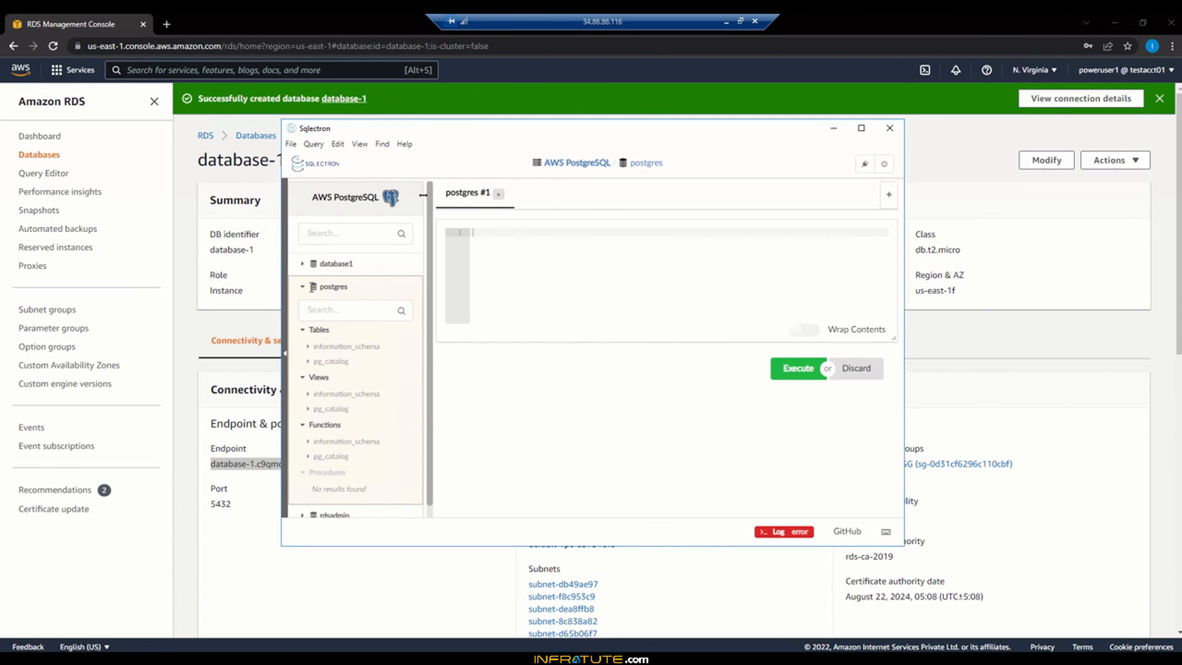
click(303, 289)
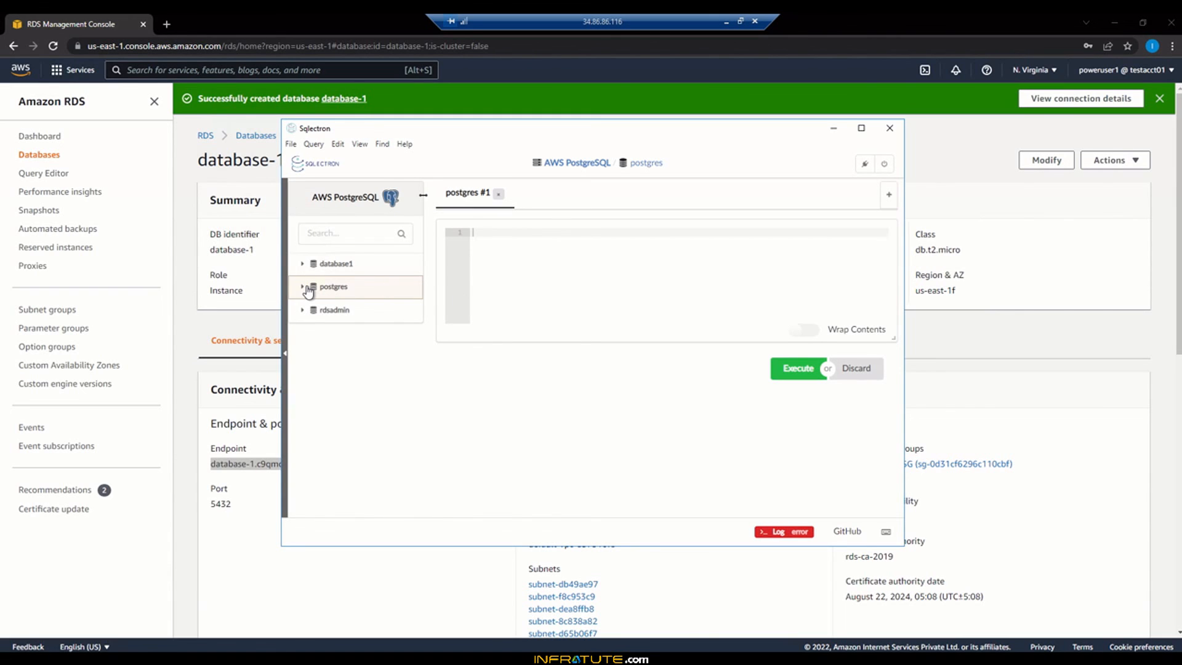
click(305, 288)
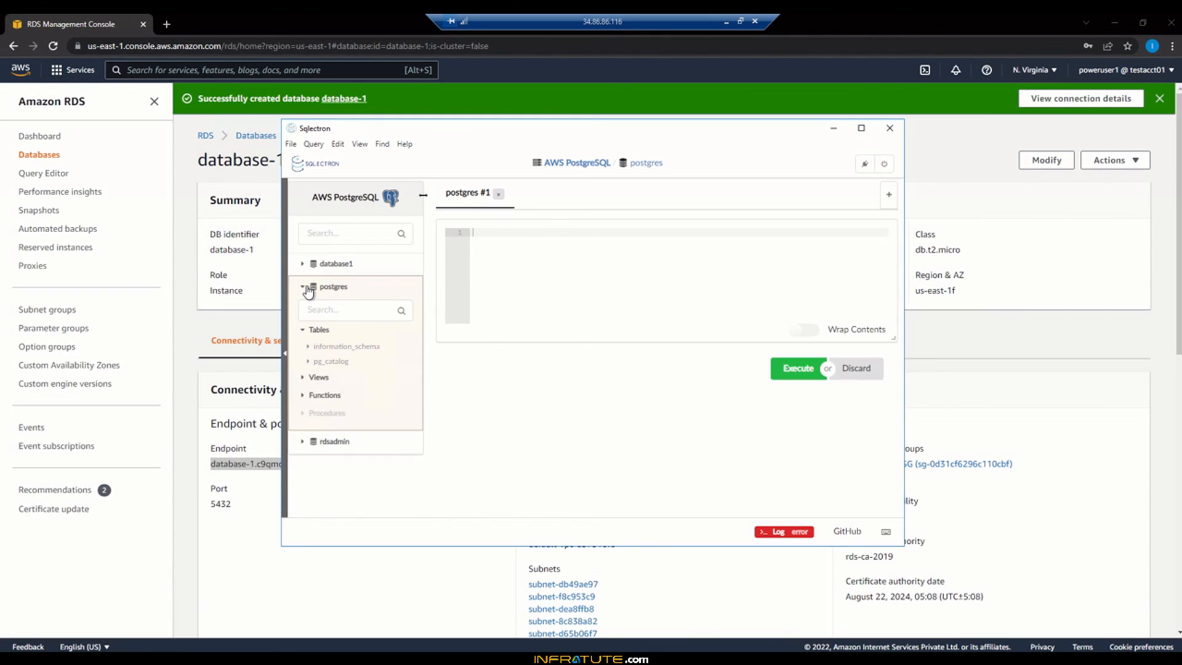
click(324, 349)
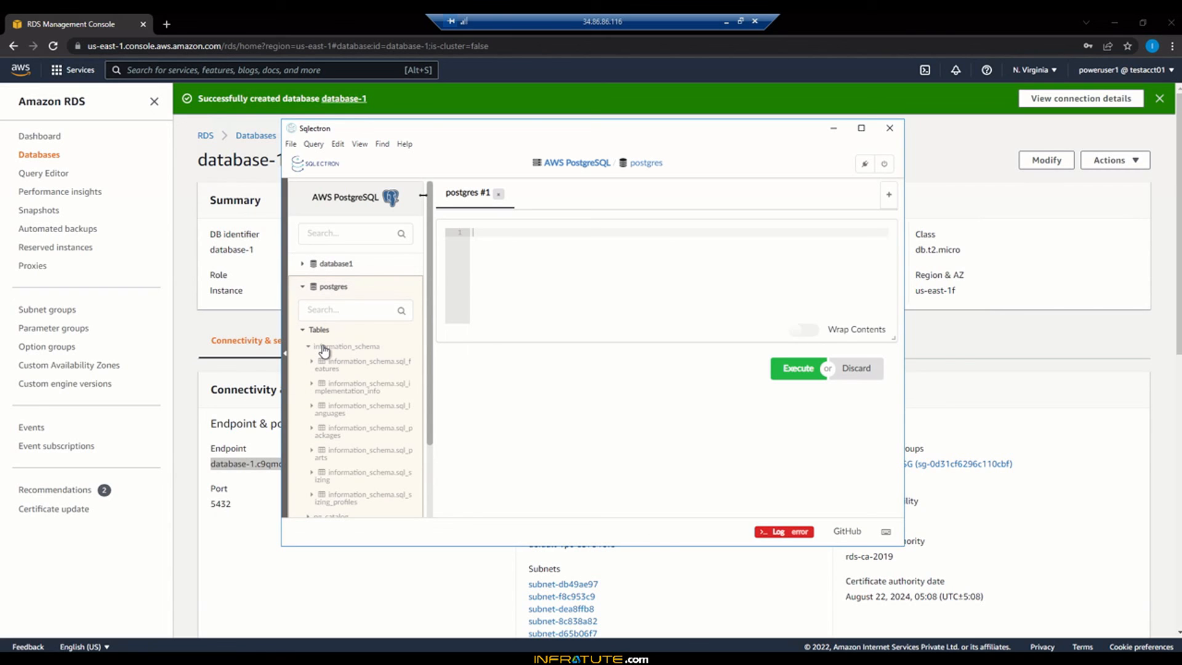
click(324, 348)
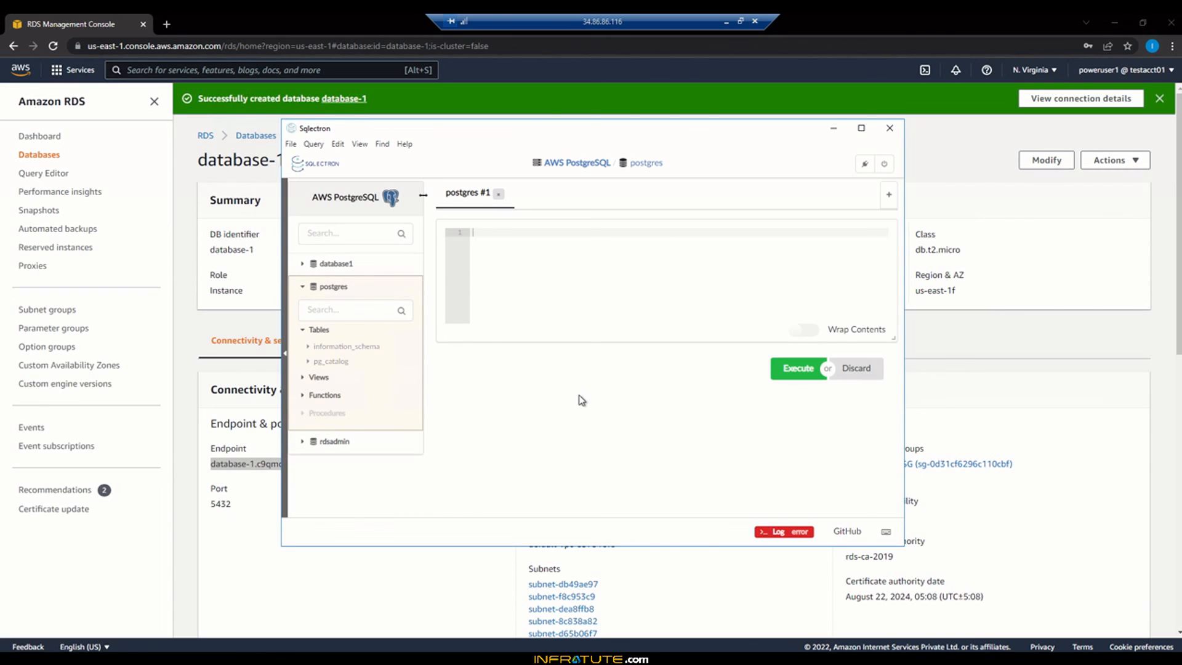